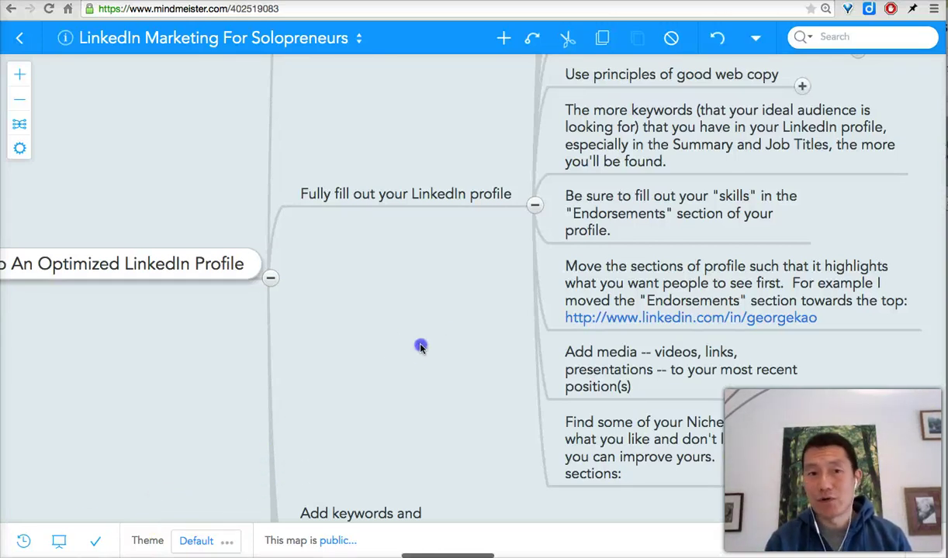
Step: Expand the mind map's branch on adding media to the most recent positions and read its tips
drag(433, 328, 302, 281)
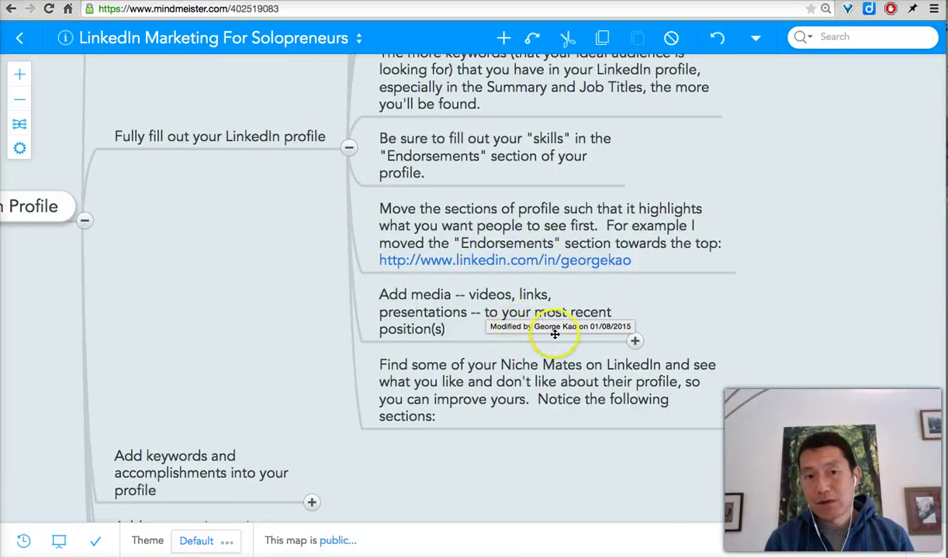
click(635, 342)
drag(612, 229, 452, 257)
drag(779, 220, 773, 262)
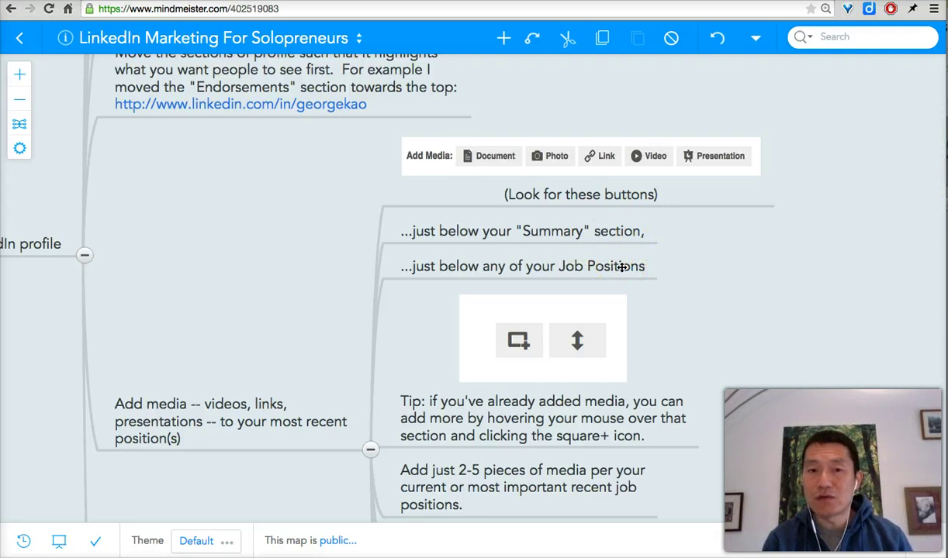
scroll(696, 285, down, 2)
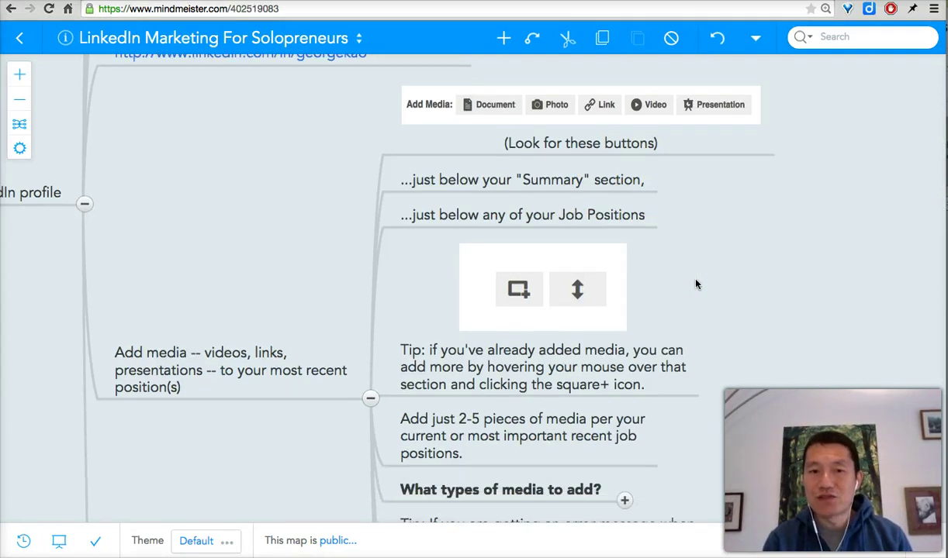
click(745, 282)
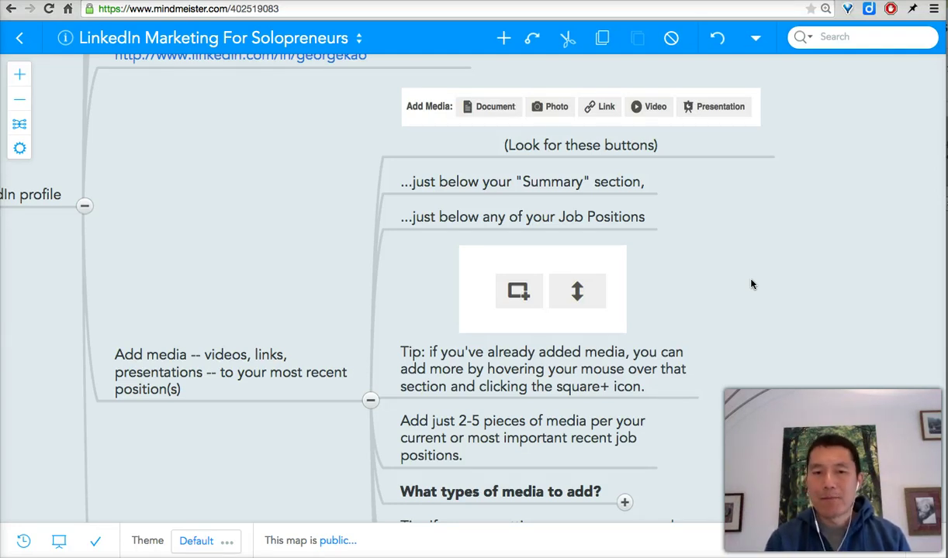
scroll(741, 275, down, 3)
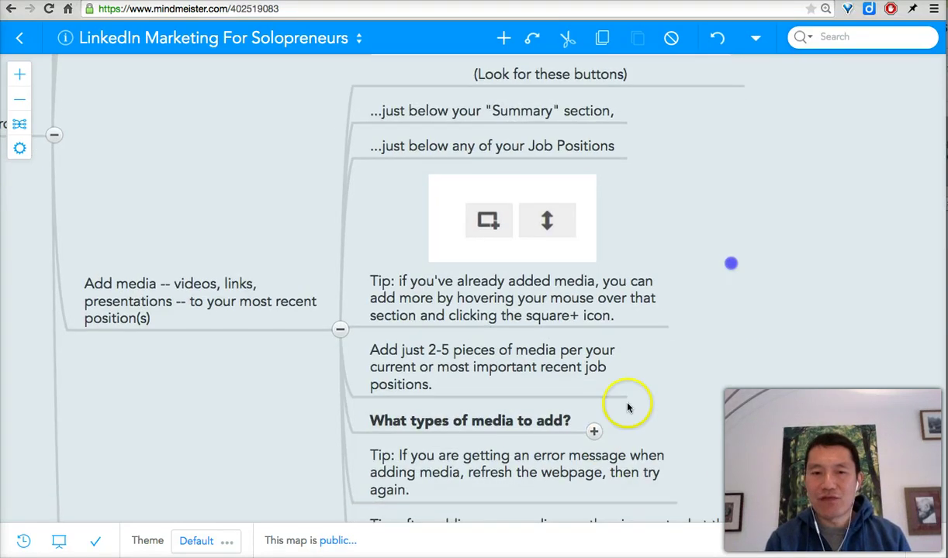
Step: Expand the "What types of media to add?" branch and read the suggested media types
click(593, 431)
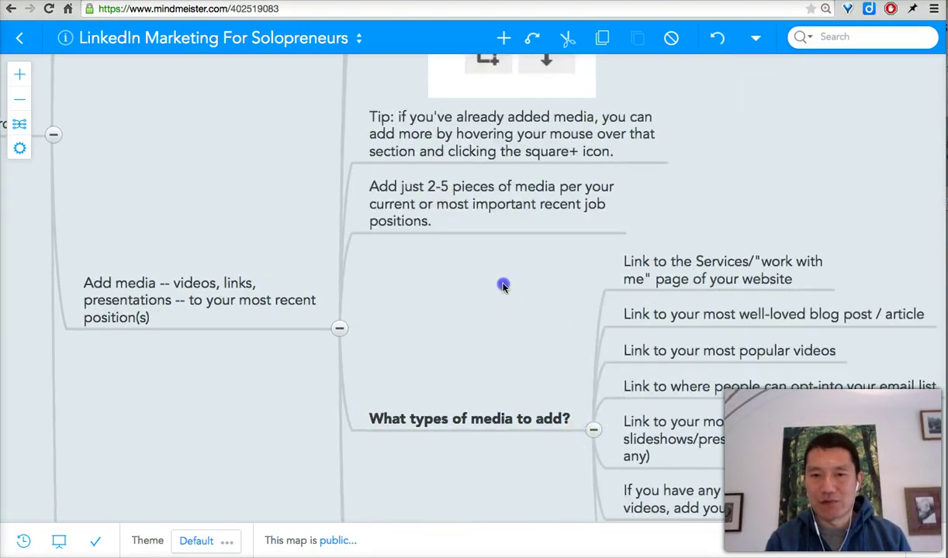
drag(502, 286, 415, 247)
drag(791, 207, 700, 184)
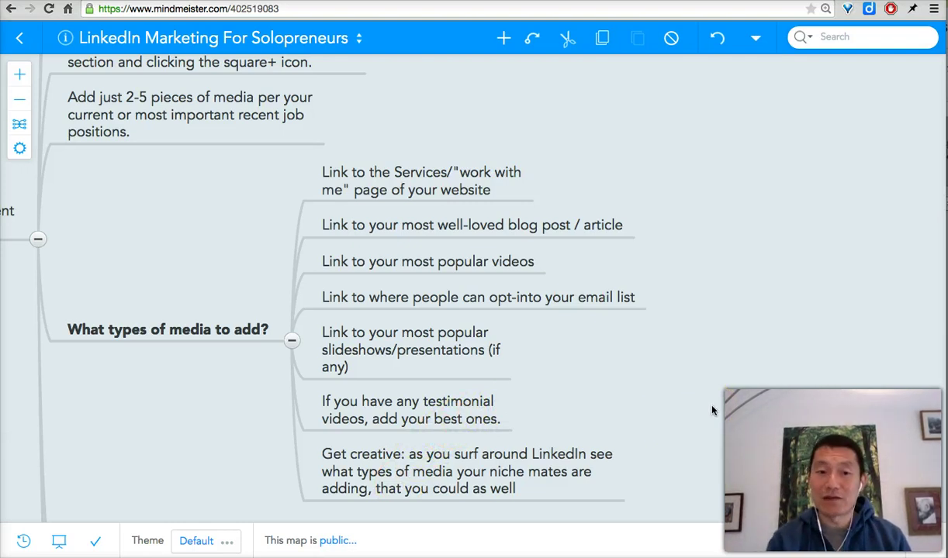
mouse_move(683, 390)
mouse_down()
mouse_move(678, 378)
mouse_move(680, 388)
mouse_up()
drag(706, 355, 824, 503)
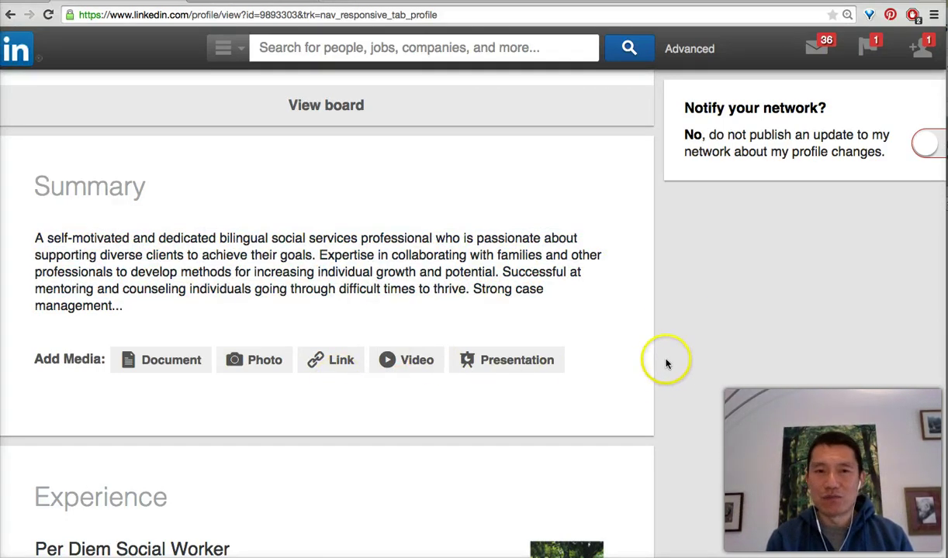
Step: On the LinkedIn profile edit page, try to add the link htttp://georgekao.com/coaching as media to the Summary section
scroll(663, 351, down, 1)
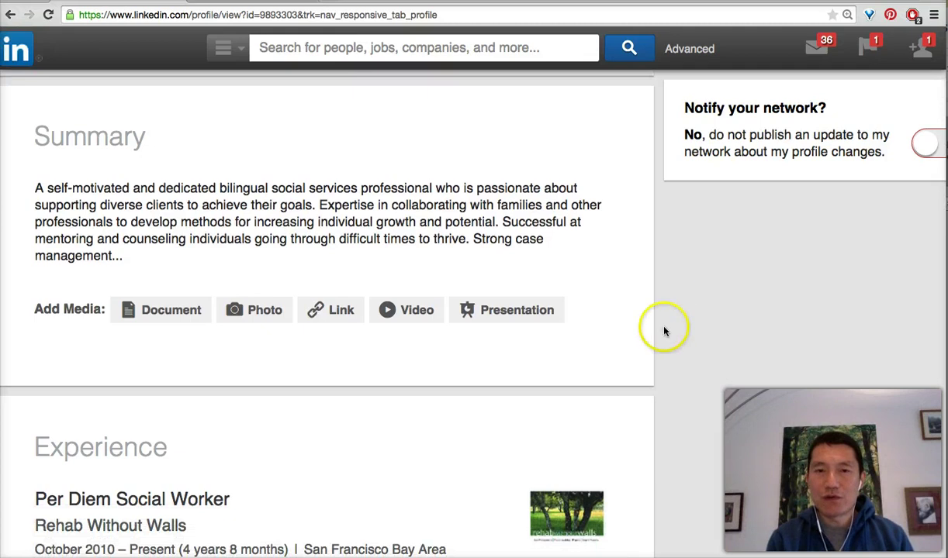
scroll(667, 297, down, 1)
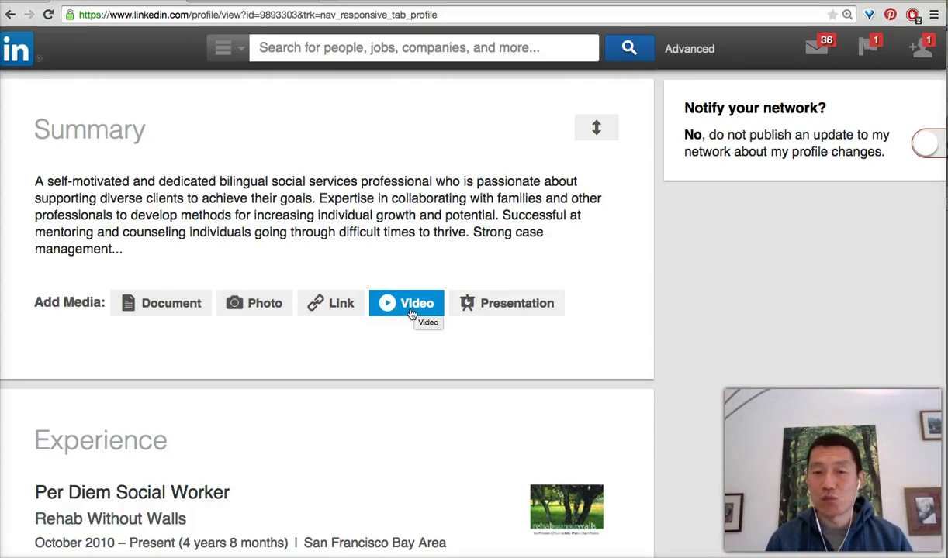
click(542, 303)
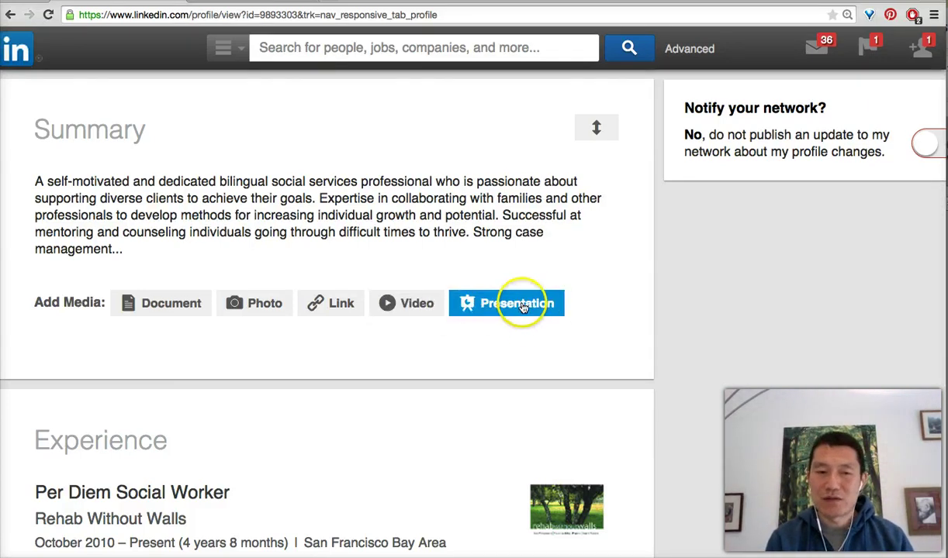
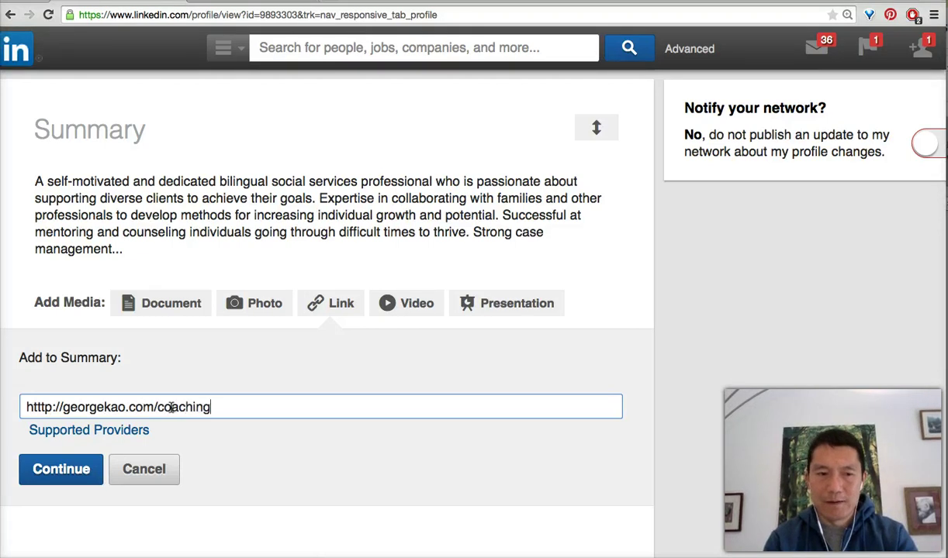
click(62, 469)
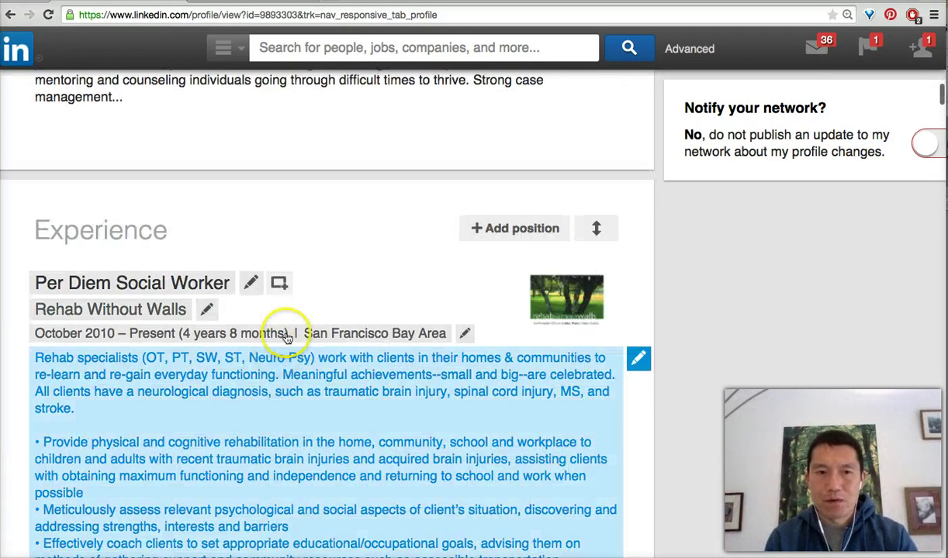
scroll(356, 206, up, 3)
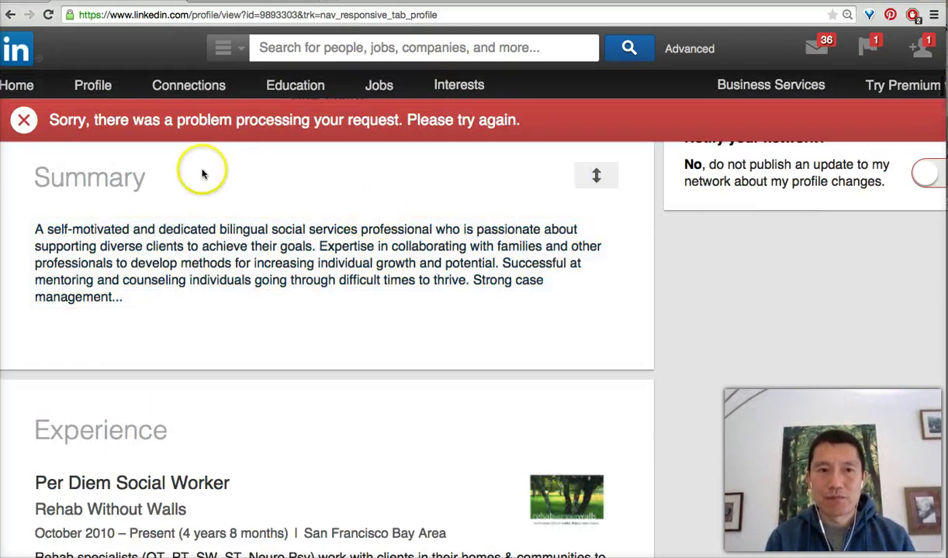
scroll(233, 218, up, 1)
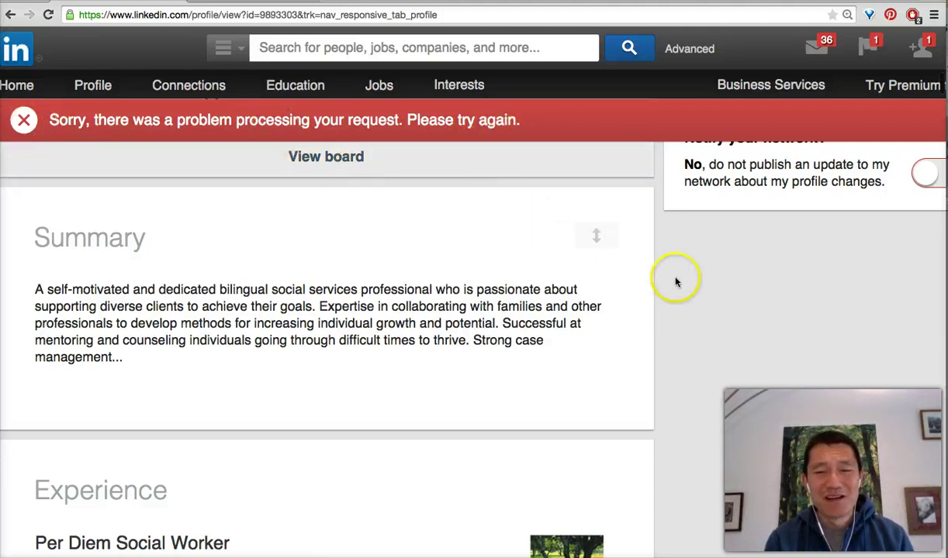
scroll(685, 288, down, 1)
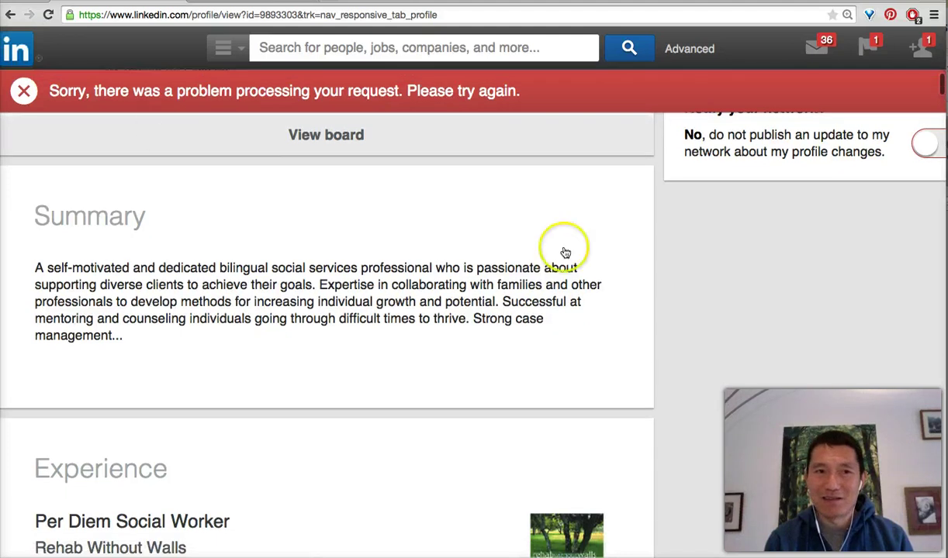
click(48, 15)
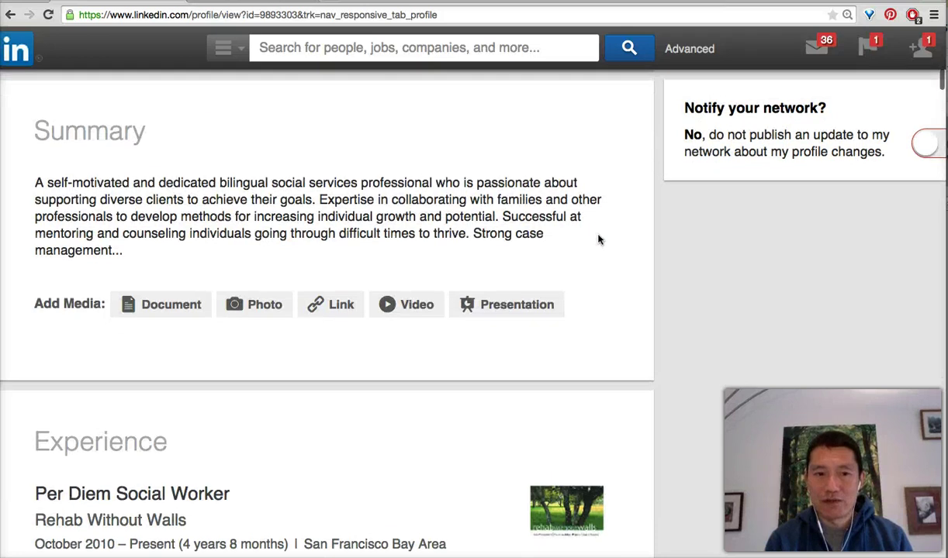
click(322, 293)
click(203, 408)
text(http://georgekao.com/coaching)
click(74, 471)
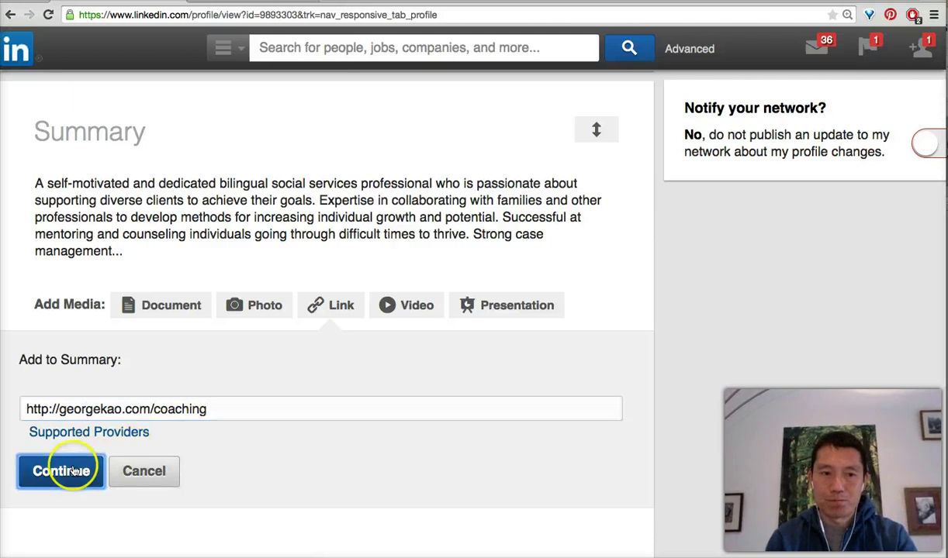
scroll(466, 349, down, 3)
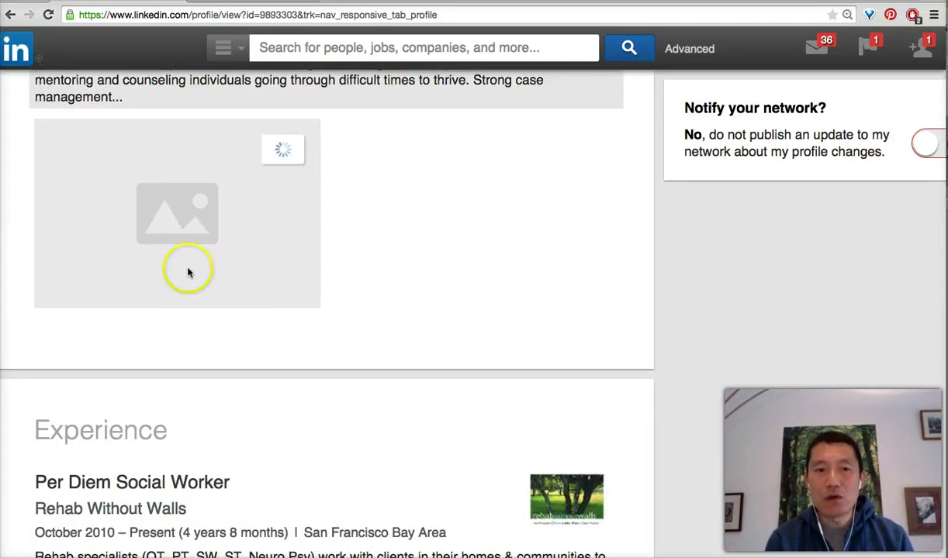
Step: Review the preview image, title and description filled in for the new Summary link
scroll(424, 233, up, 1)
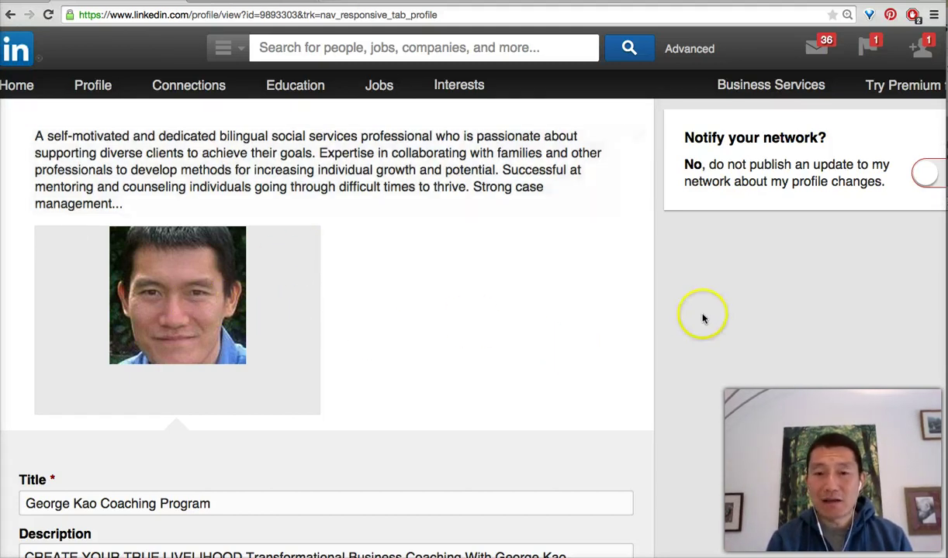
scroll(651, 293, down, 3)
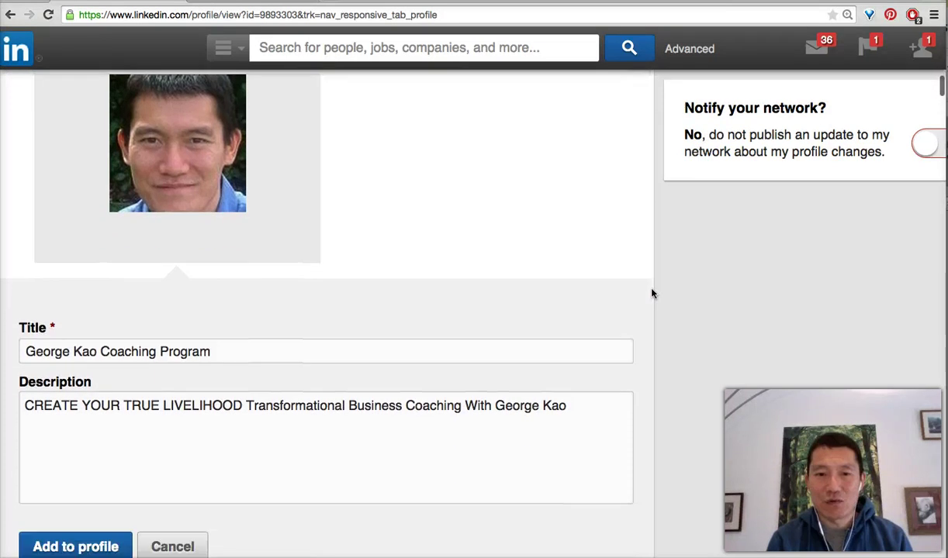
scroll(651, 293, down, 1)
click(214, 284)
drag(239, 289, 23, 283)
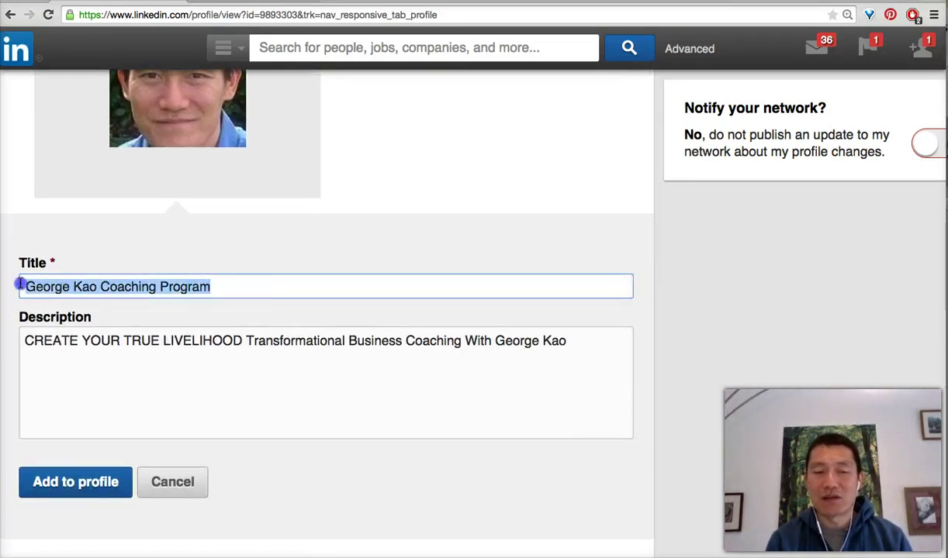
click(29, 347)
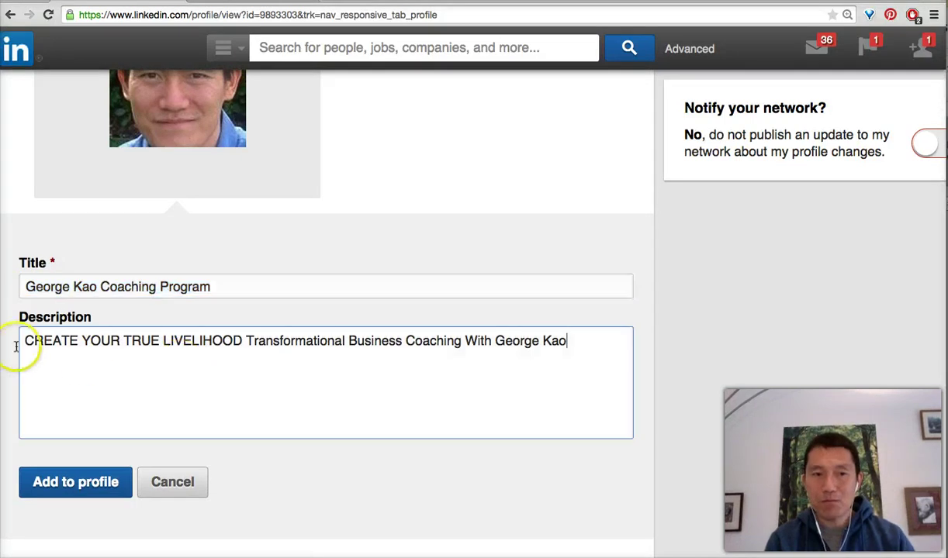
drag(34, 345, 184, 352)
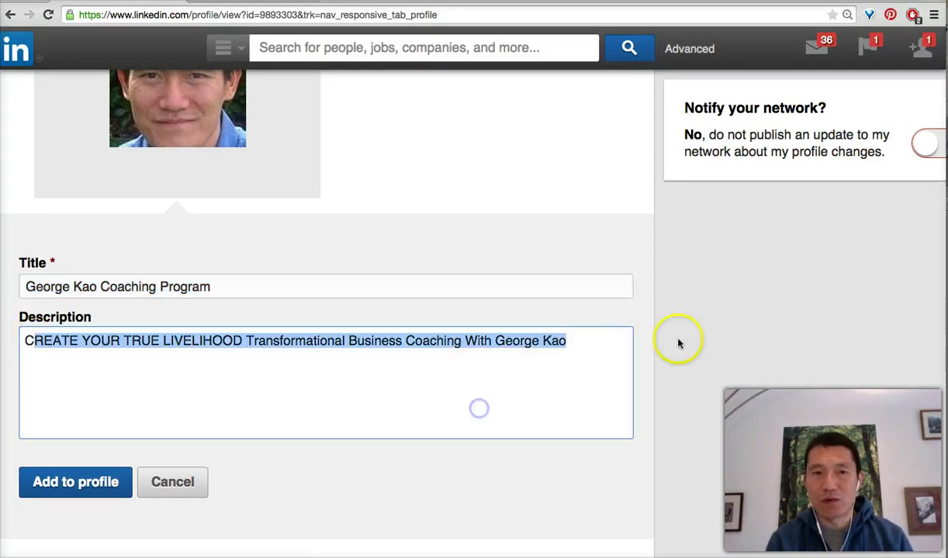
scroll(676, 341, up, 3)
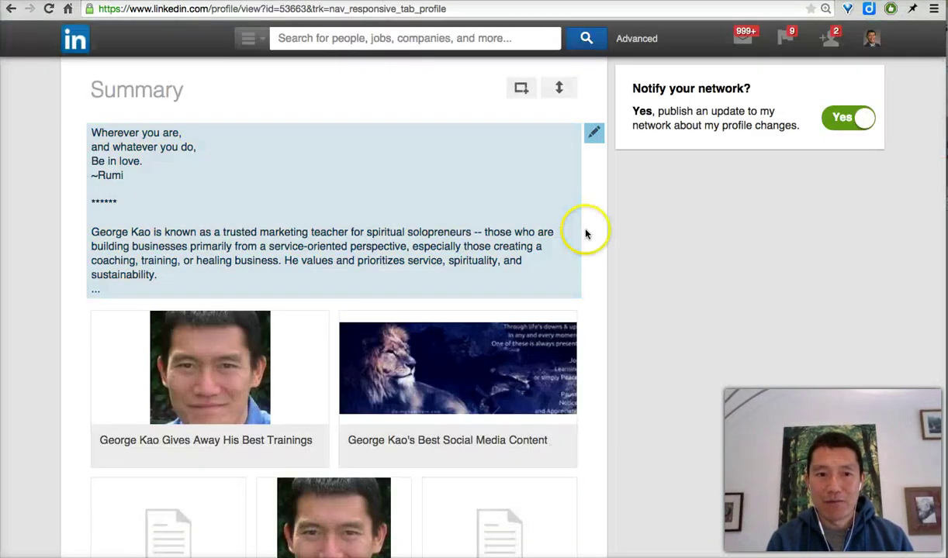
Step: On the coach's own profile, look over the Summary media and open the services item's title and description for editing
scroll(584, 233, down, 1)
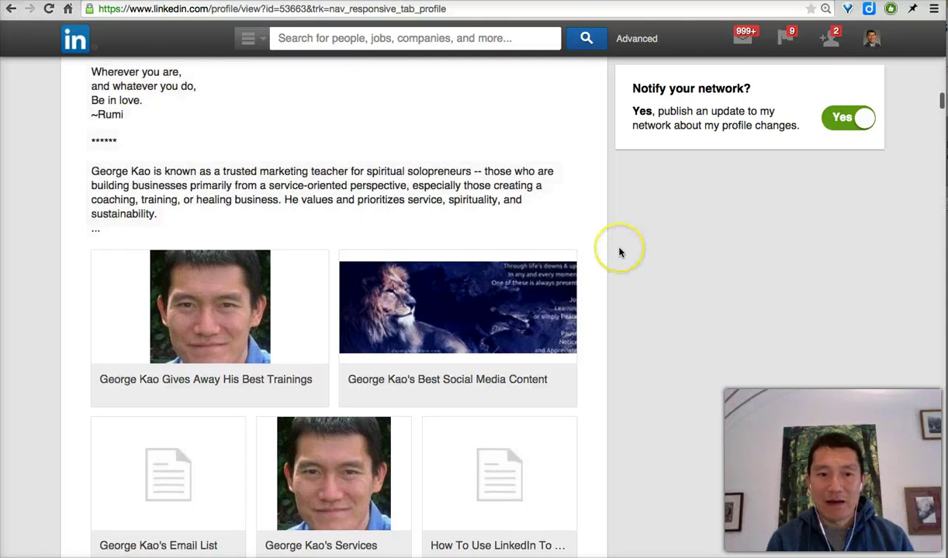
scroll(620, 252, down, 2)
mouse_move(328, 349)
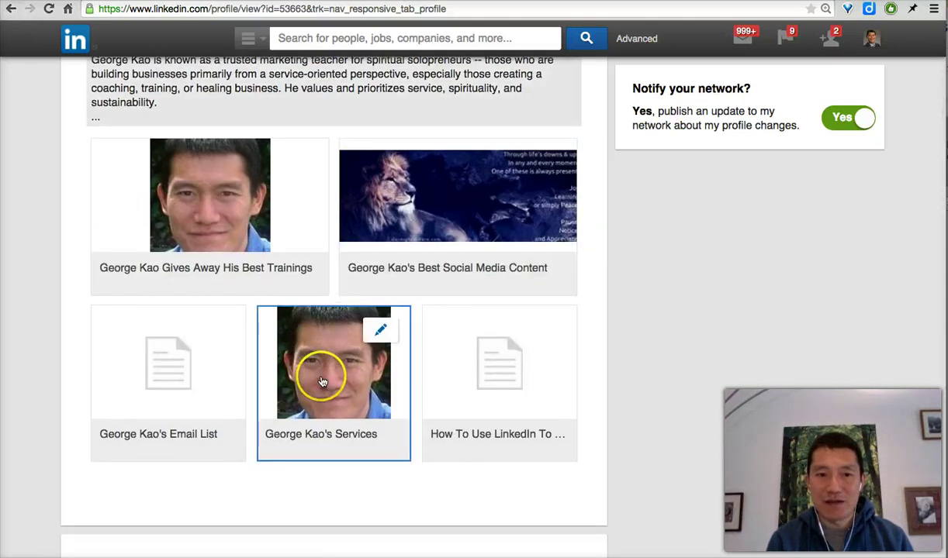
click(317, 372)
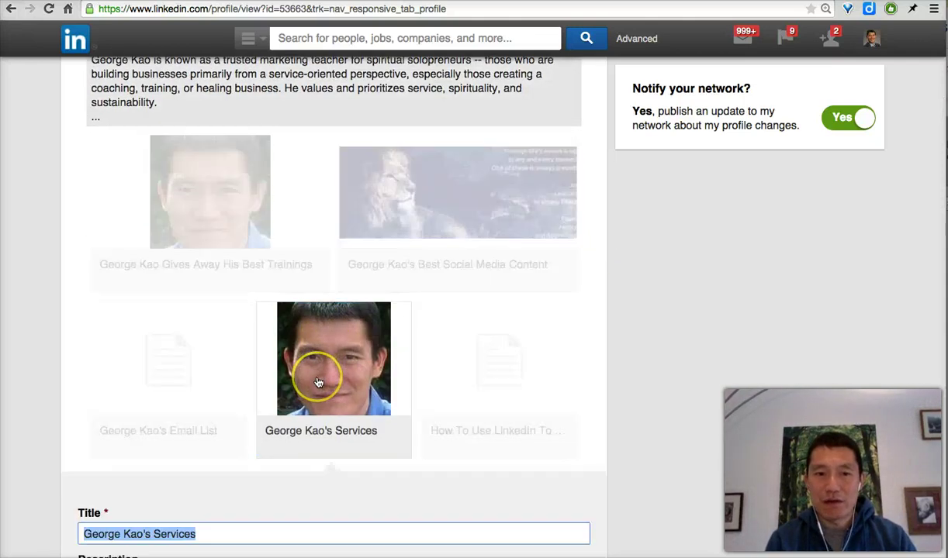
scroll(628, 244, up, 1)
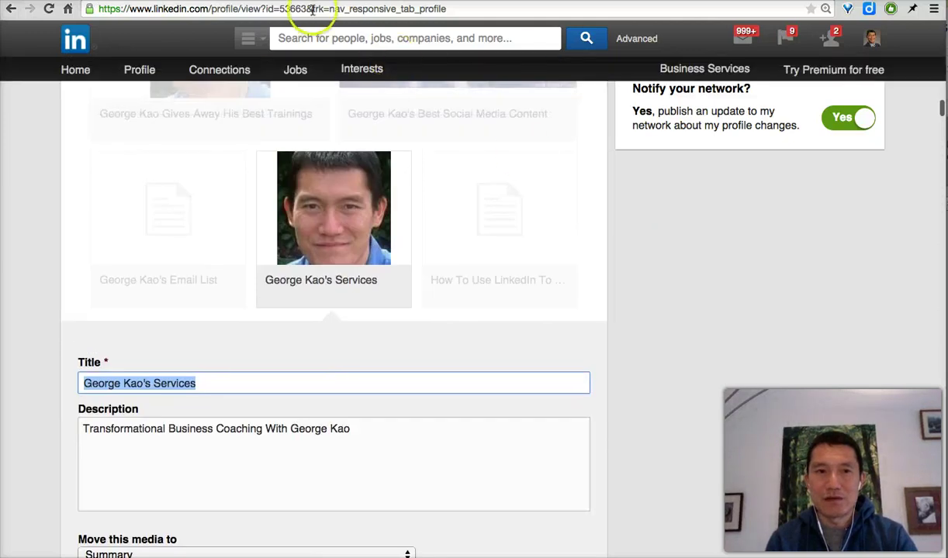
Step: Copy the coach's profile address up to its ID and open it from the first account to view the Summary media
drag(308, 9, 97, 8)
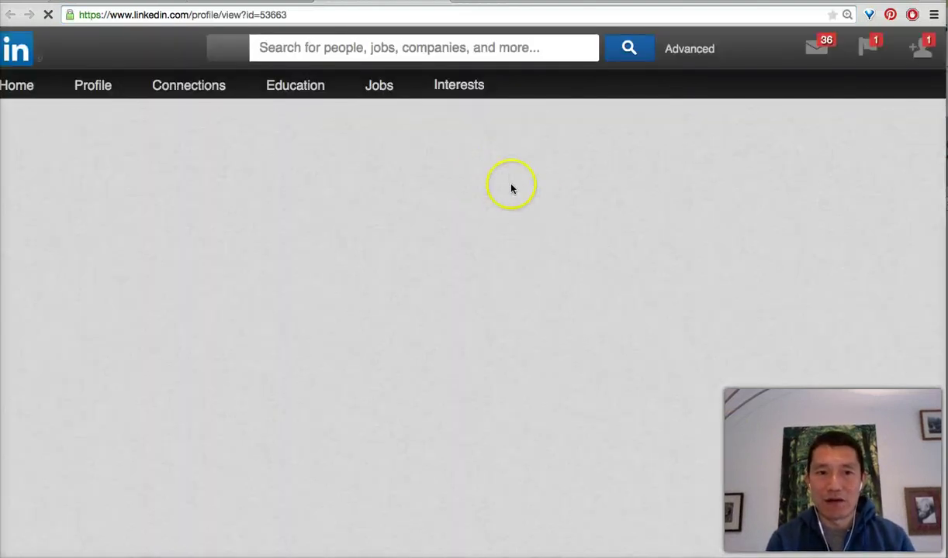
scroll(546, 212, down, 2)
scroll(549, 212, down, 15)
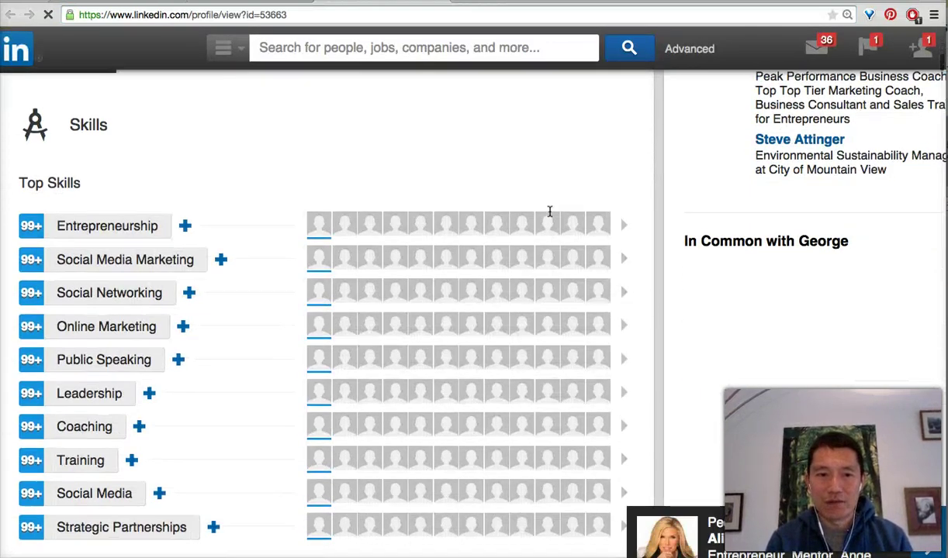
scroll(549, 212, down, 14)
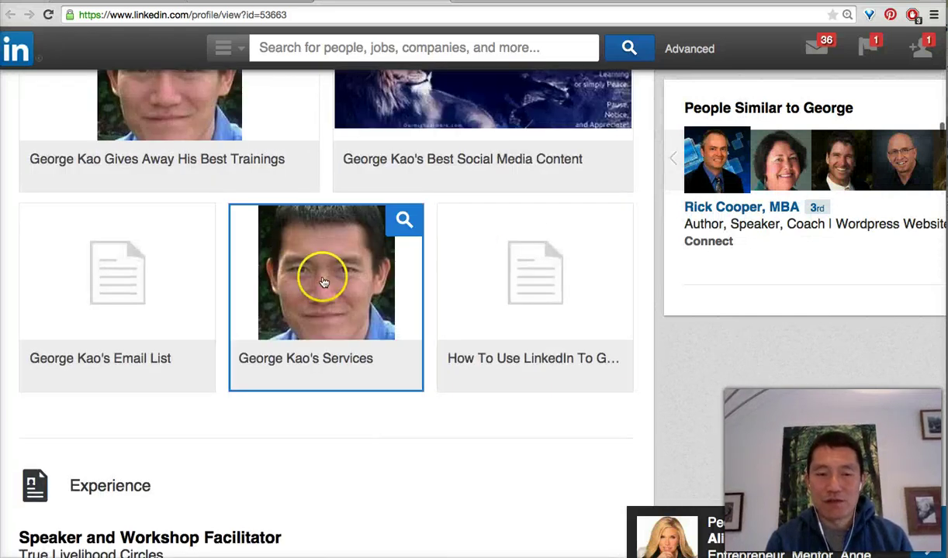
Step: View the services media item and its original coaching web page, and return to the profile with the unsaved Summary link
click(324, 282)
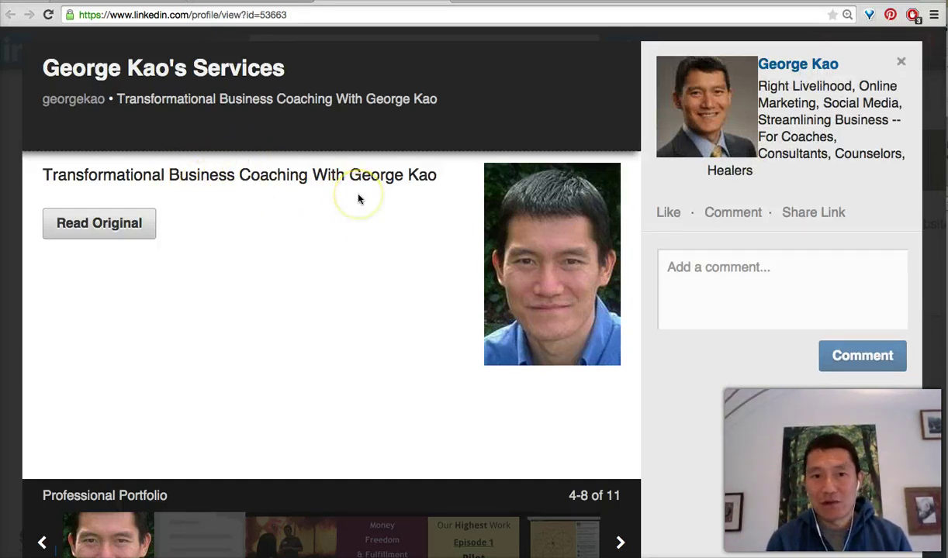
click(99, 225)
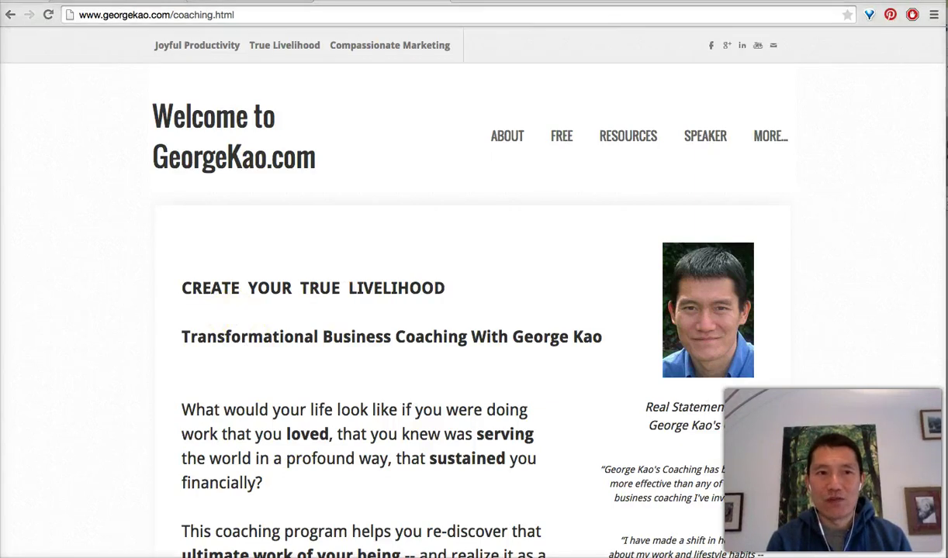
key(ctrl+Tab)
scroll(660, 382, up, 3)
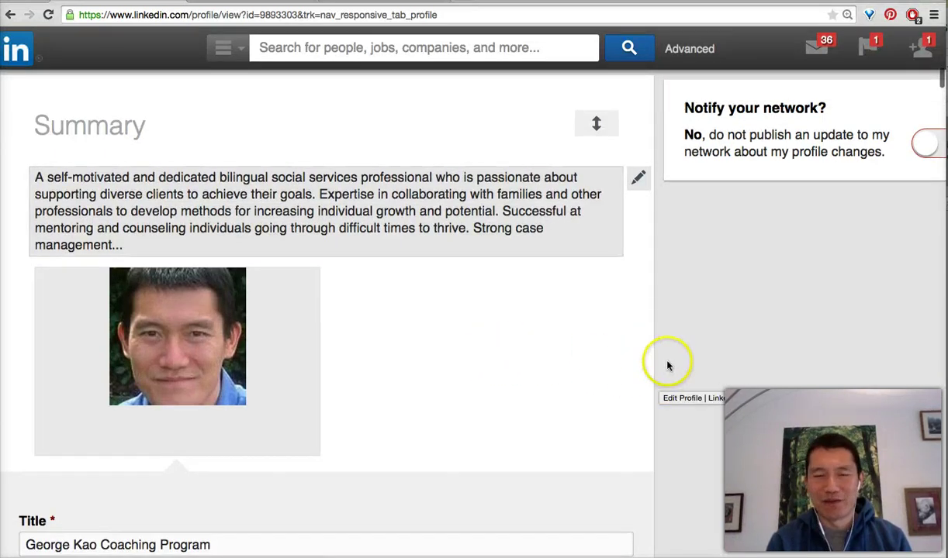
Step: Add the line 'Click "Read Original" below to go to the actual website.' to the Summary link's description, and discard the unsaved link
scroll(661, 344, down, 1)
scroll(661, 344, down, 3)
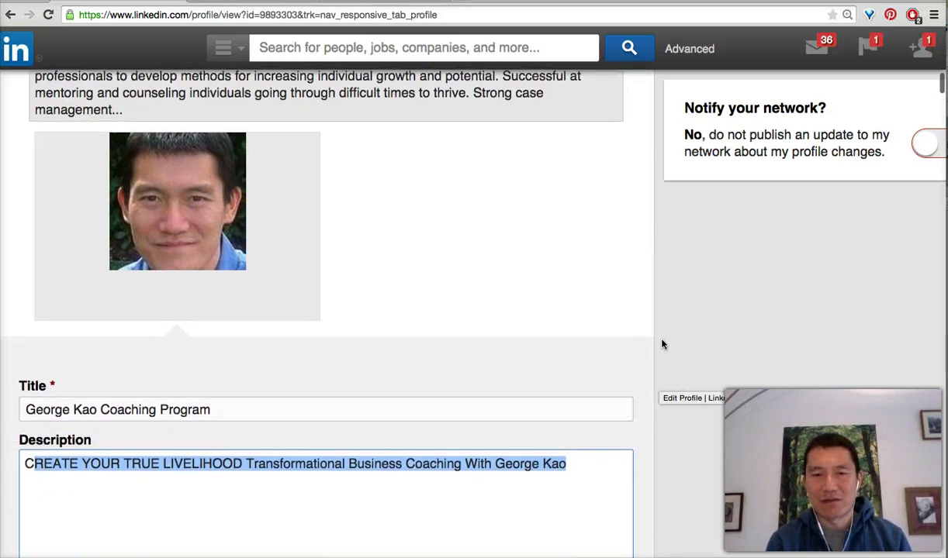
scroll(662, 345, down, 4)
drag(217, 288, 23, 288)
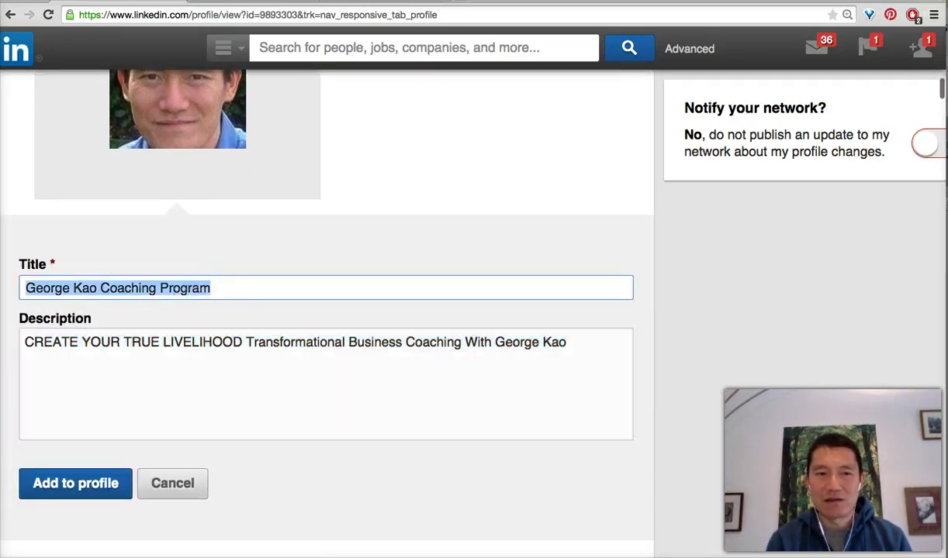
click(225, 363)
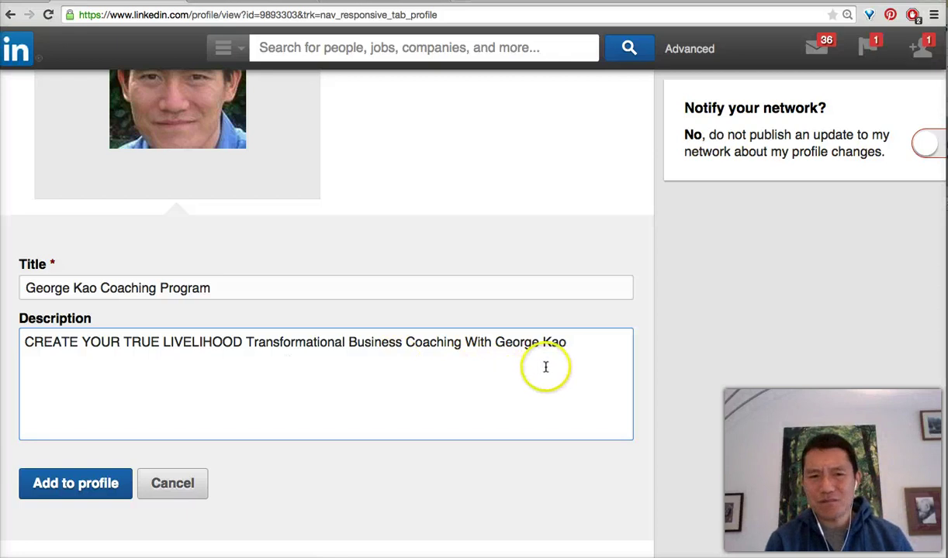
click(571, 352)
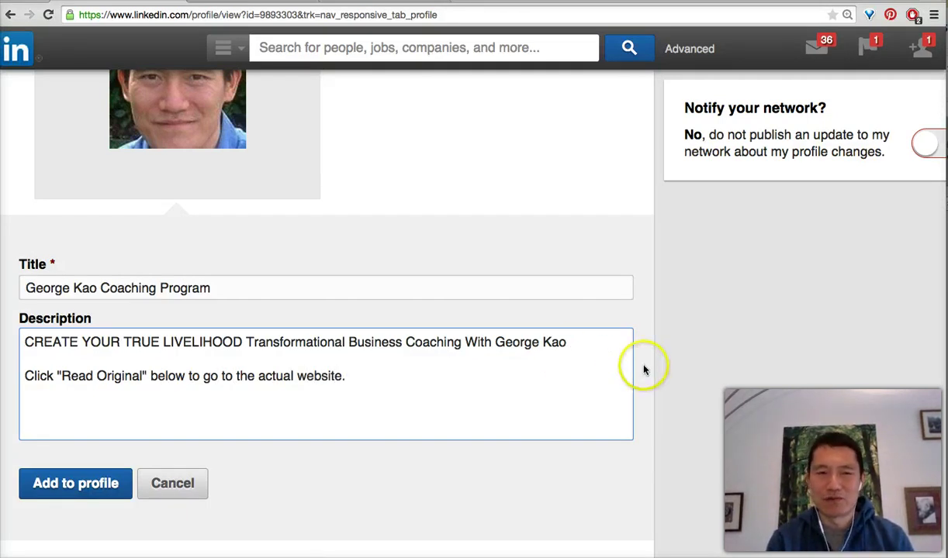
mouse_move(380, 68)
scroll(668, 268, down, 2)
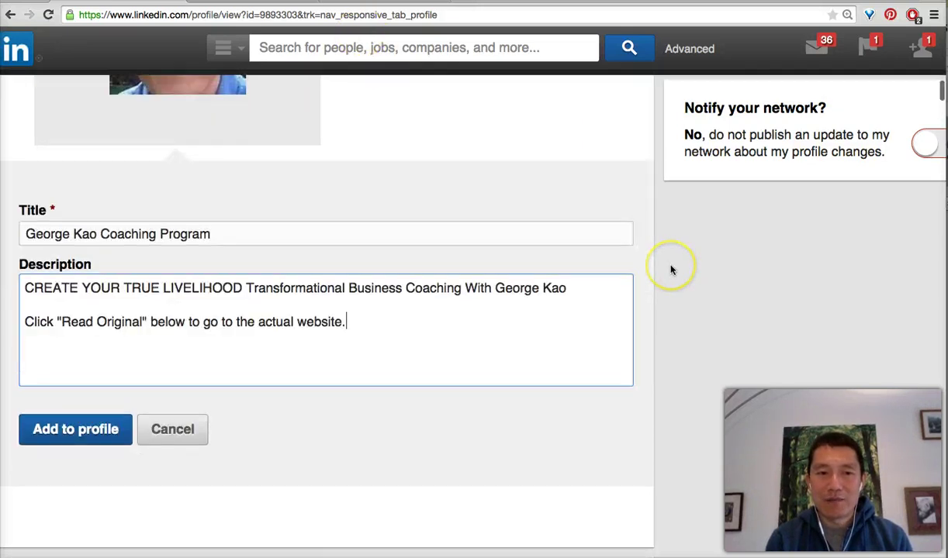
click(177, 427)
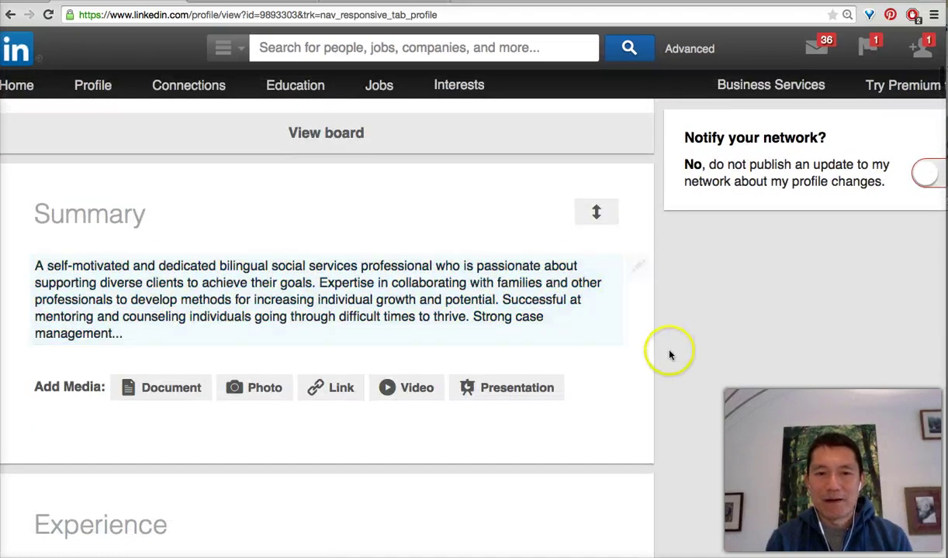
Step: Look through the Experience section for the media options under each job position, and switch to the MindMeister map
scroll(670, 355, down, 5)
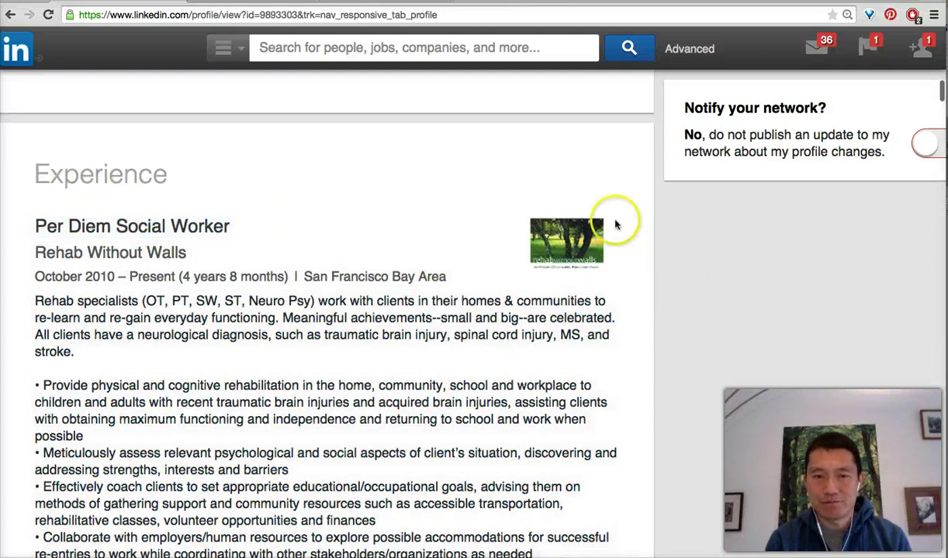
scroll(680, 270, down, 2)
scroll(680, 270, down, 3)
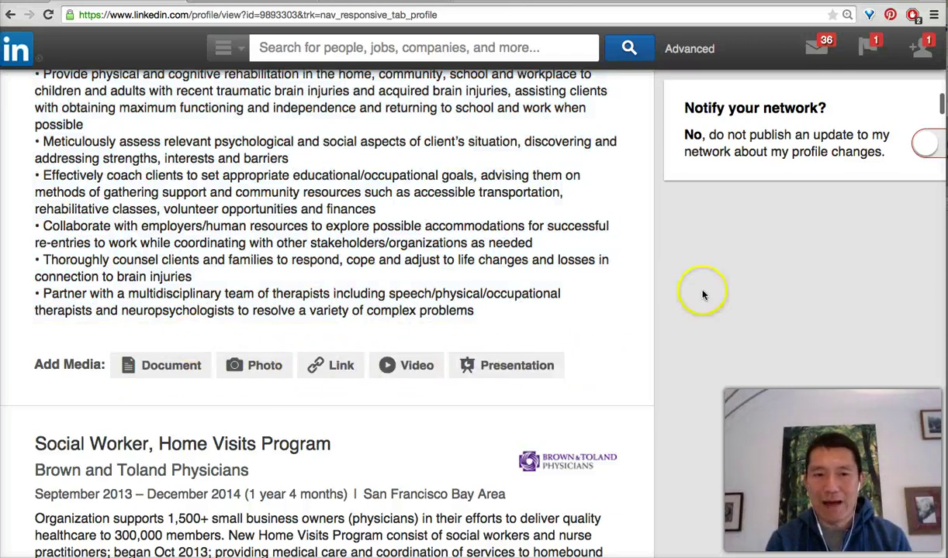
scroll(697, 315, down, 5)
scroll(696, 315, down, 3)
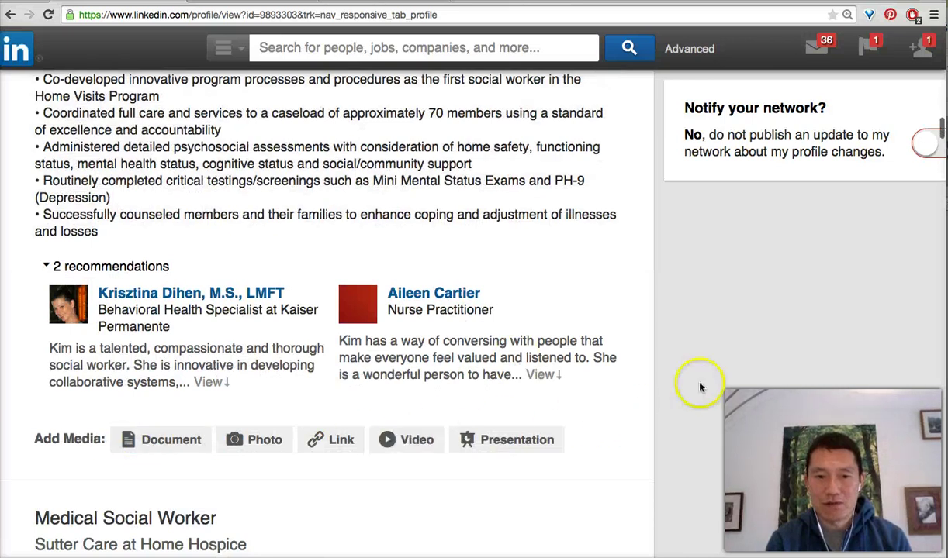
scroll(699, 386, down, 6)
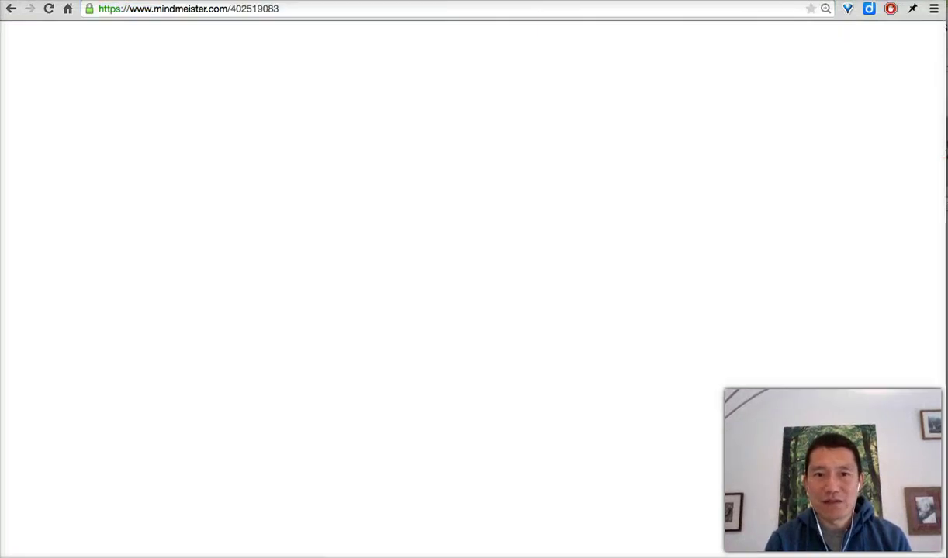
scroll(662, 276, down, 3)
scroll(679, 270, up, 5)
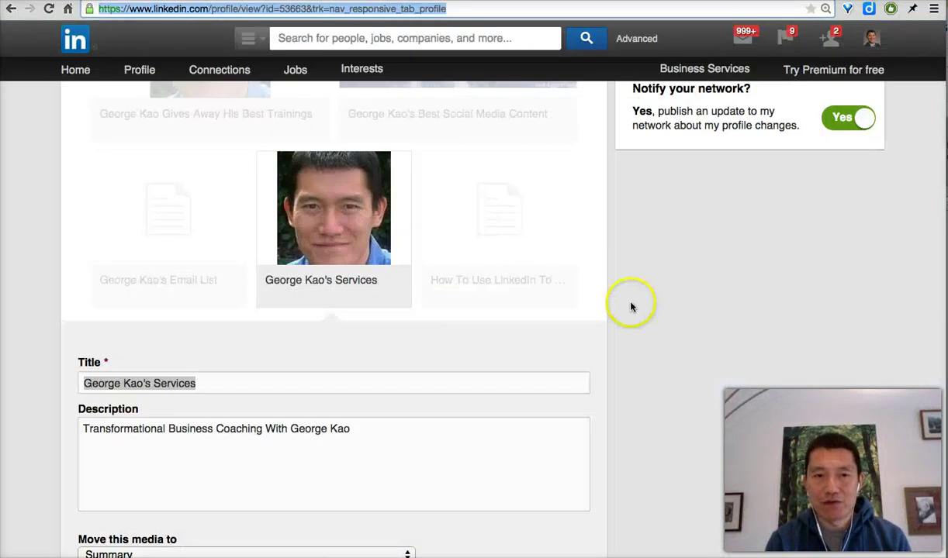
Step: On the coach's LinkedIn profile, cancel editing the services media item and look over the Summary text and its media
scroll(630, 307, down, 3)
click(160, 482)
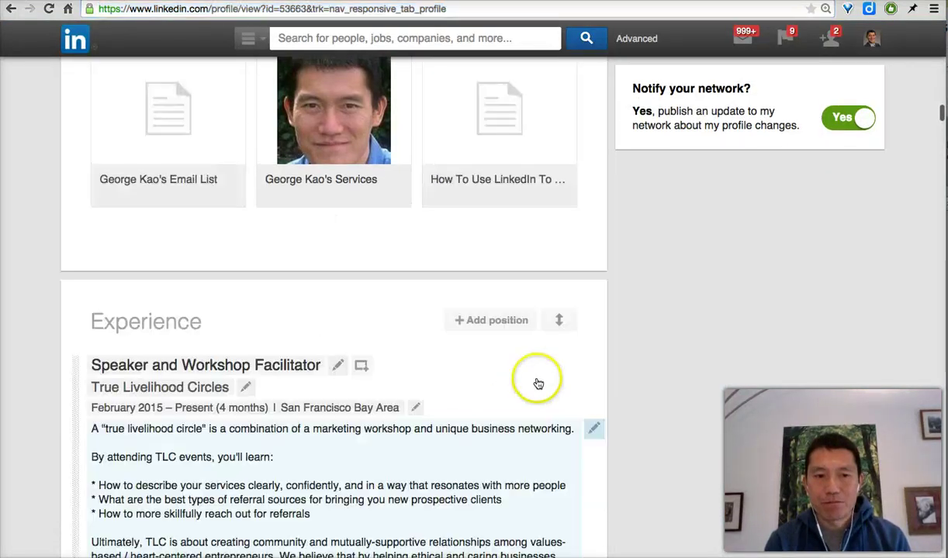
scroll(512, 406, up, 5)
scroll(366, 351, up, 5)
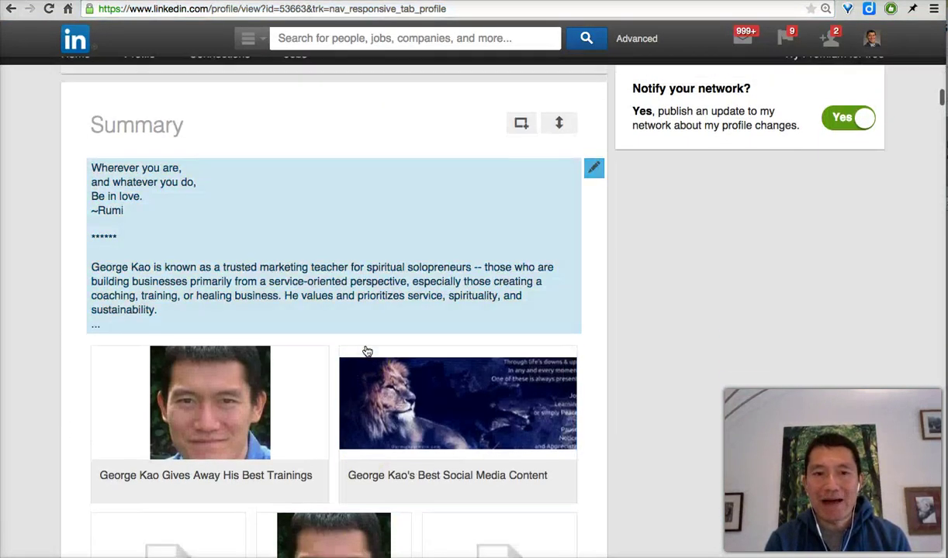
scroll(39, 244, down, 8)
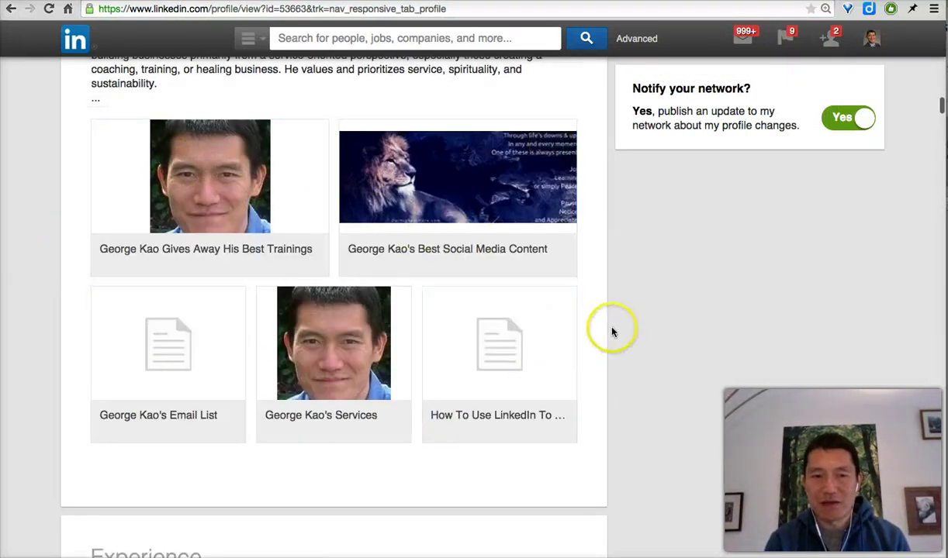
scroll(631, 332, up, 7)
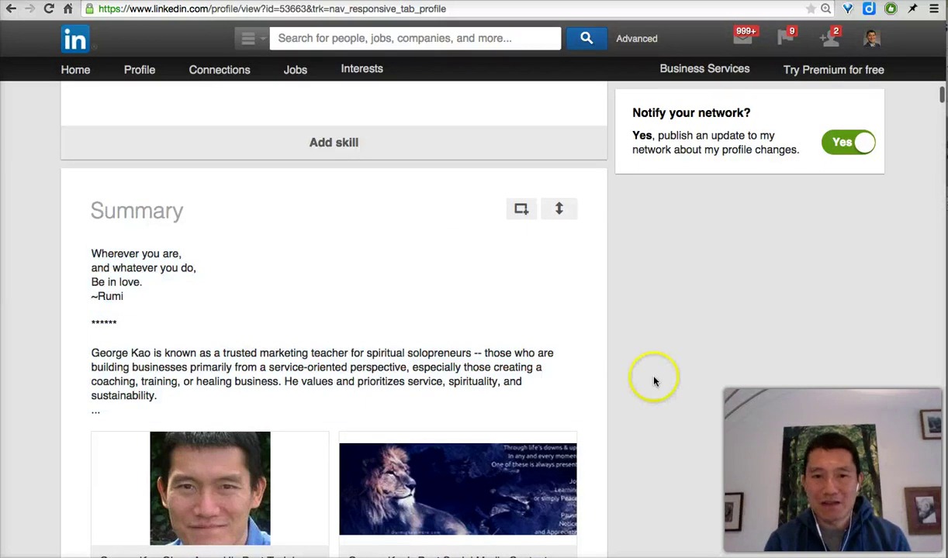
scroll(624, 341, down, 6)
scroll(624, 341, up, 5)
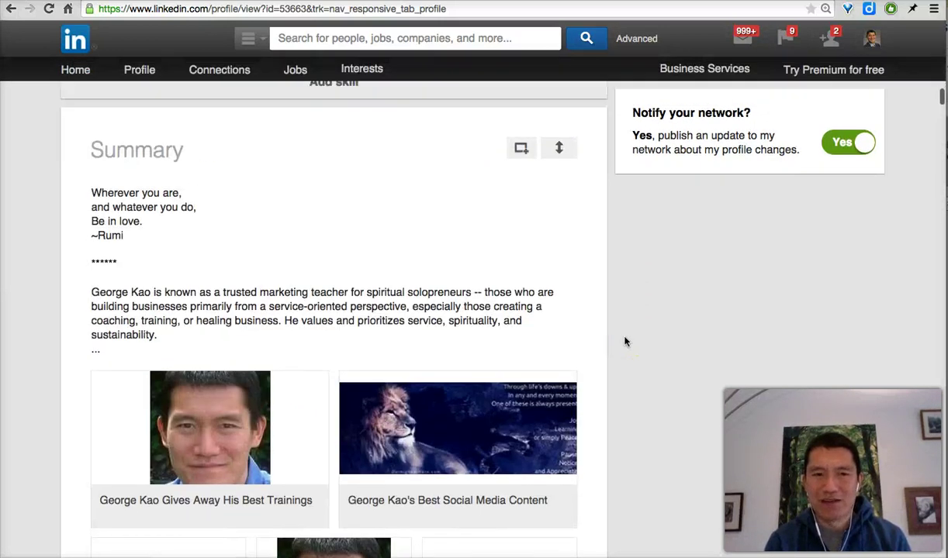
scroll(624, 341, up, 1)
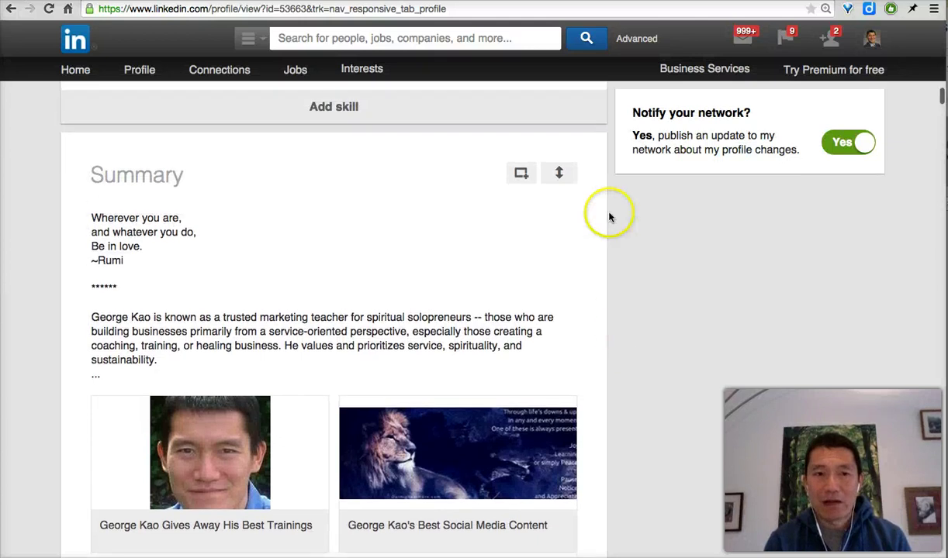
Step: Open the form for adding another link or file to the Summary, and cancel it
click(521, 173)
click(295, 264)
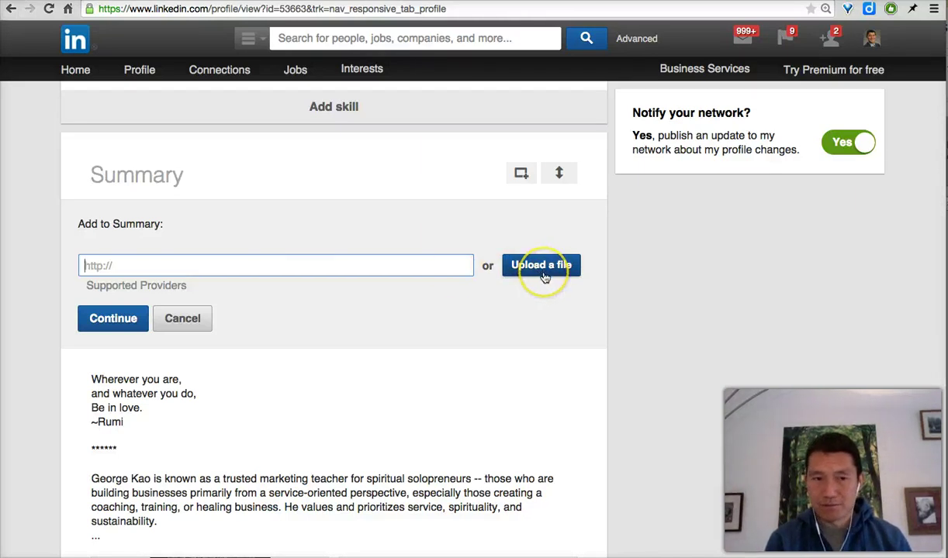
click(195, 325)
Step: Look through the Experience section for the media attached to the Speaker and Workshop Facilitator position
scroll(726, 355, down, 10)
scroll(731, 357, down, 5)
scroll(731, 357, up, 5)
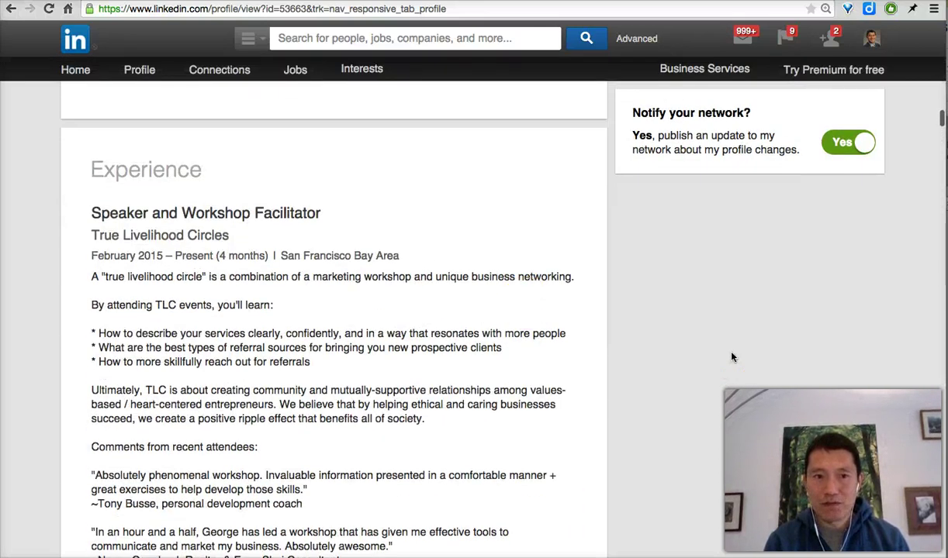
scroll(658, 318, down, 4)
scroll(658, 319, down, 3)
scroll(681, 381, down, 2)
scroll(683, 381, up, 1)
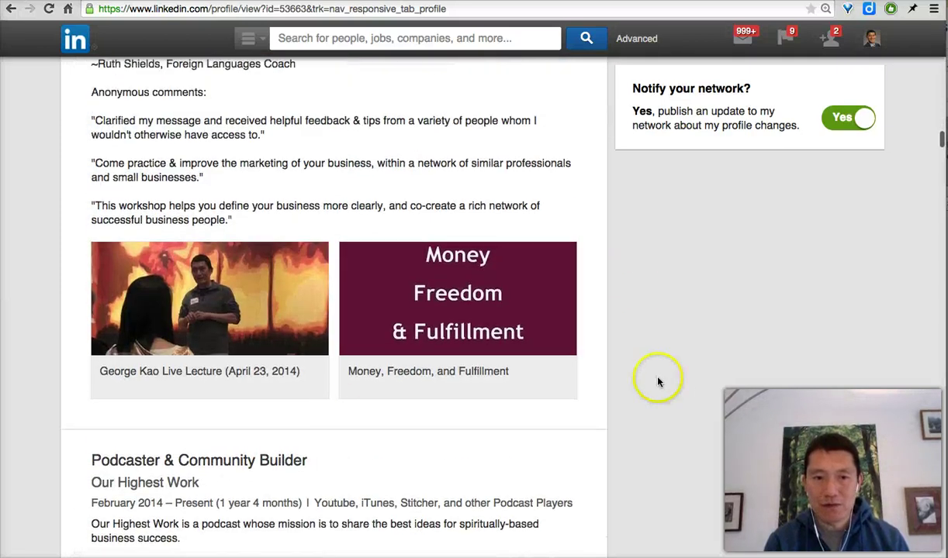
scroll(583, 374, up, 10)
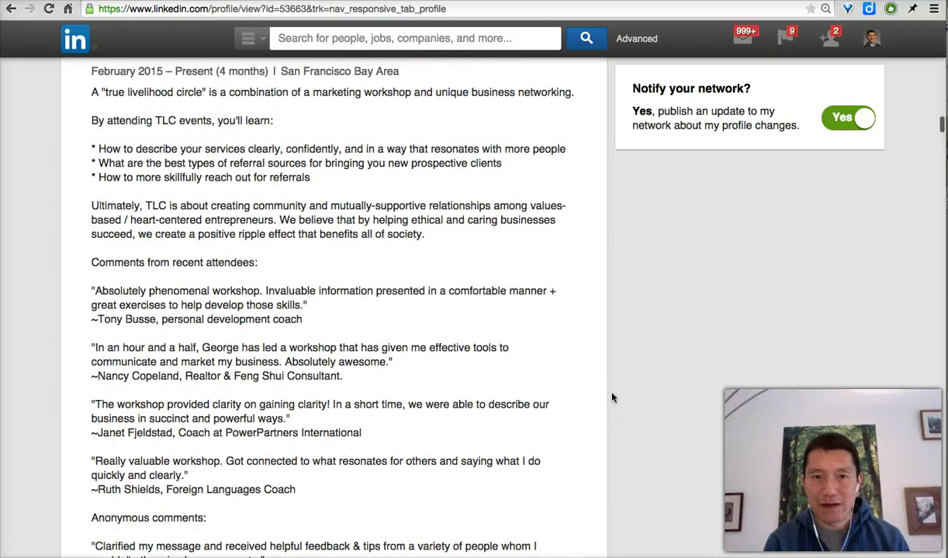
scroll(704, 387, down, 3)
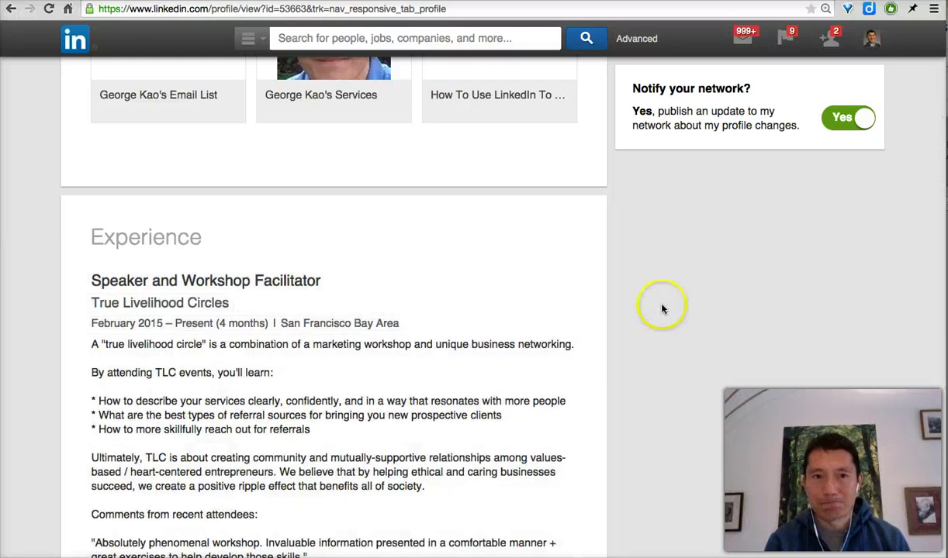
Step: Switch to the MindMeister map and read which types of media to add and the tips on errors and viewing the profile
click(216, 8)
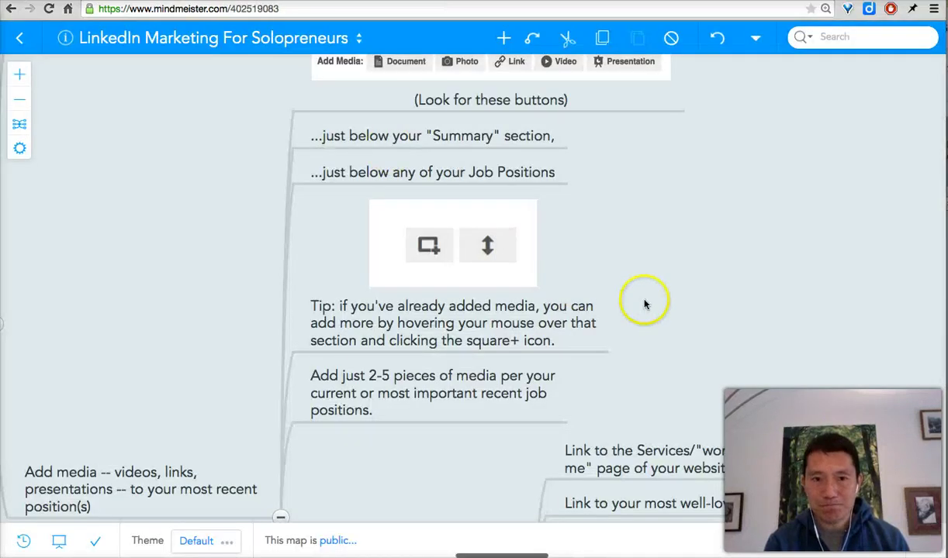
scroll(440, 370, down, 5)
scroll(410, 364, down, 5)
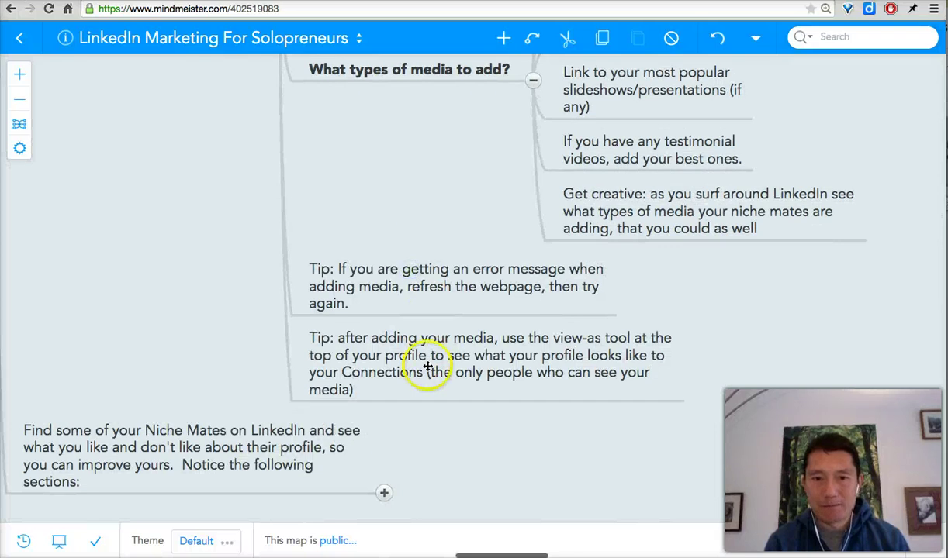
scroll(240, 303, up, 1)
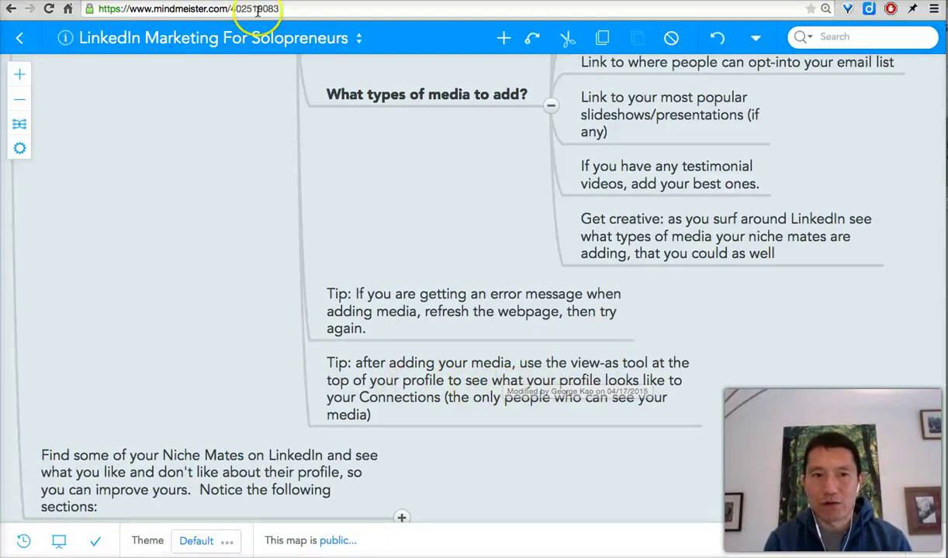
Step: Return to the coach's LinkedIn profile and preview it as Connections see it
key(ctrl+Tab)
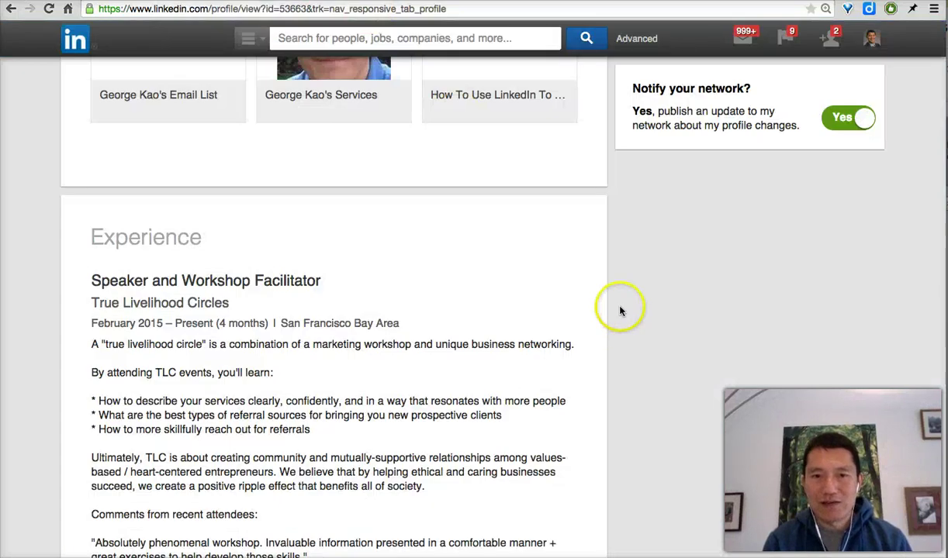
scroll(619, 310, up, 3)
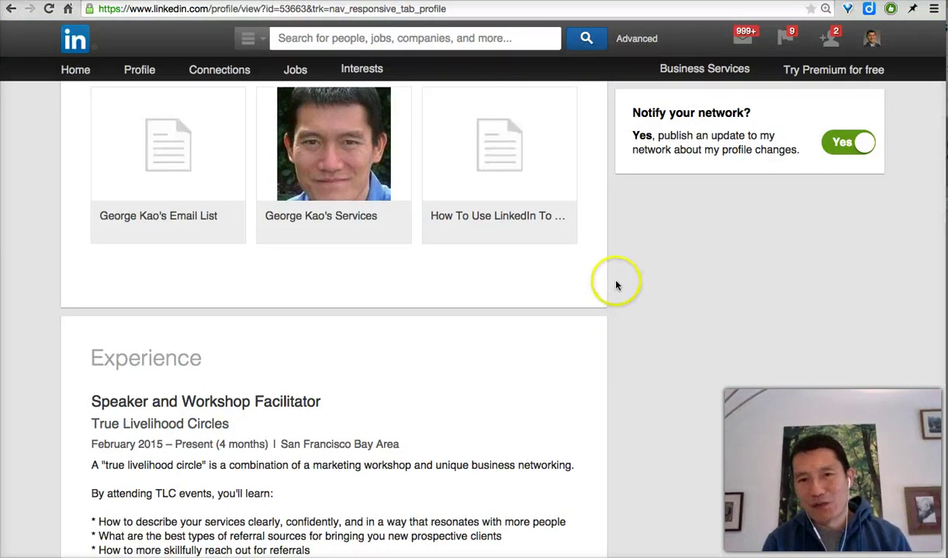
scroll(617, 283, up, 2)
scroll(614, 271, up, 5)
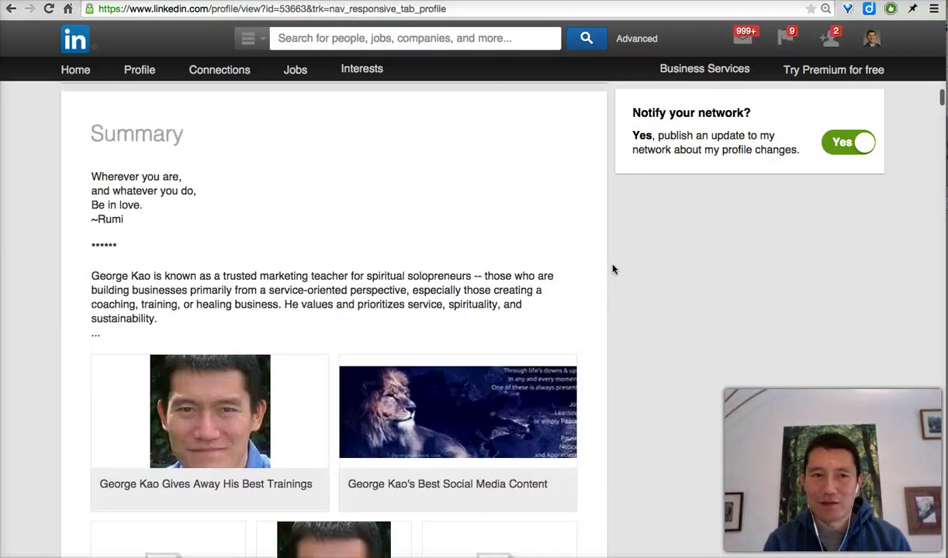
scroll(612, 269, up, 15)
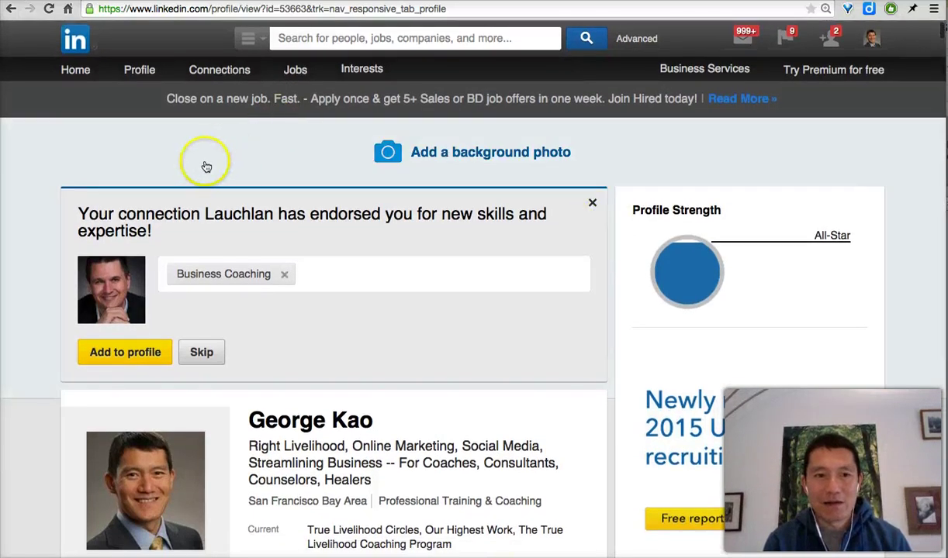
scroll(567, 352, down, 3)
scroll(567, 349, up, 3)
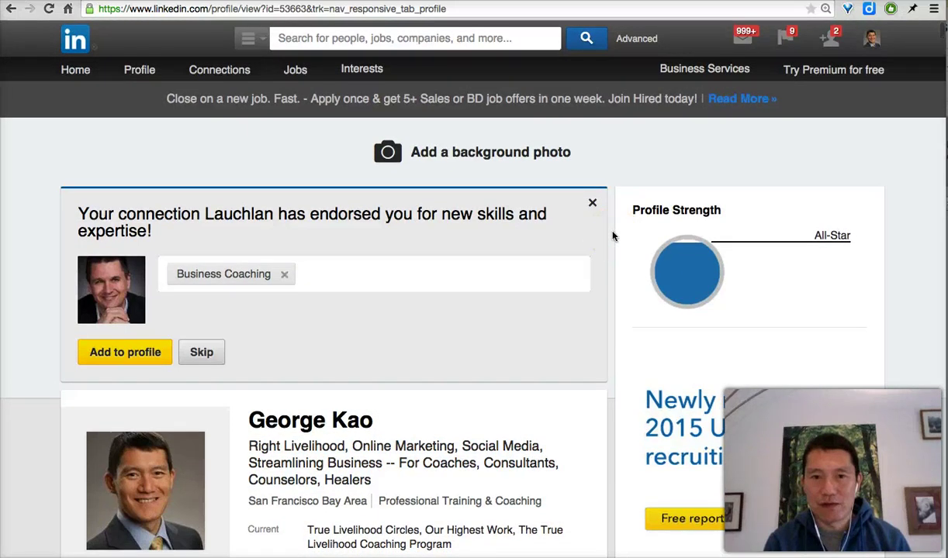
scroll(613, 236, down, 5)
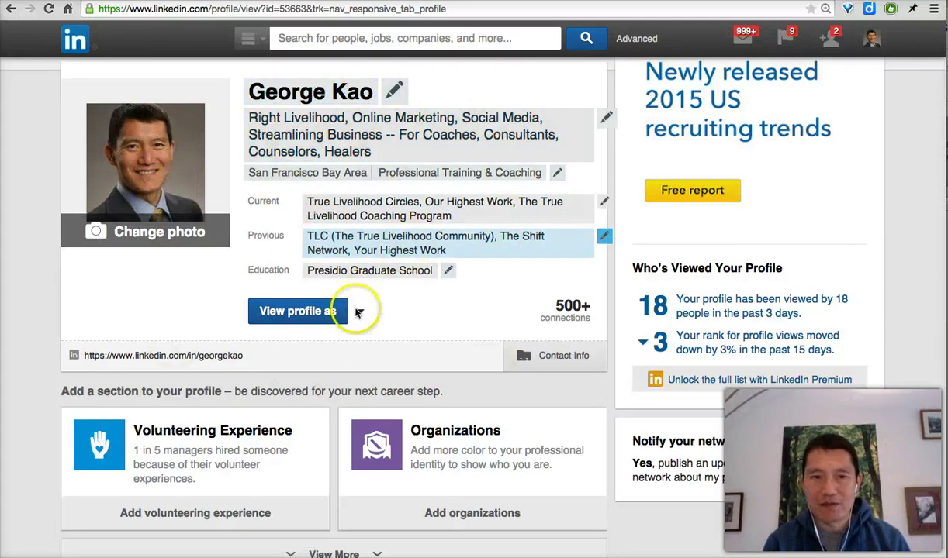
click(289, 312)
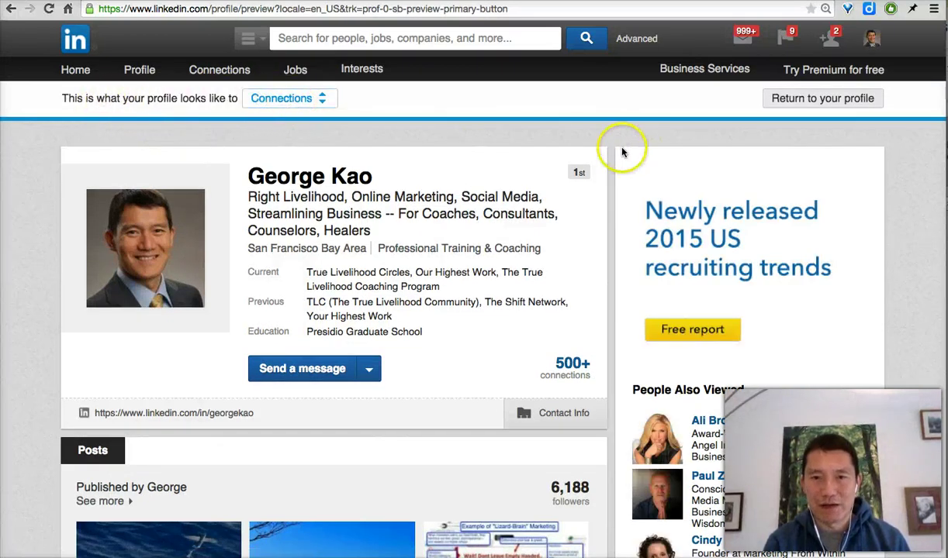
Step: Examine the Summary media in the Connections preview, opening the Best Social Media Content item and closing it again
scroll(610, 144, down, 15)
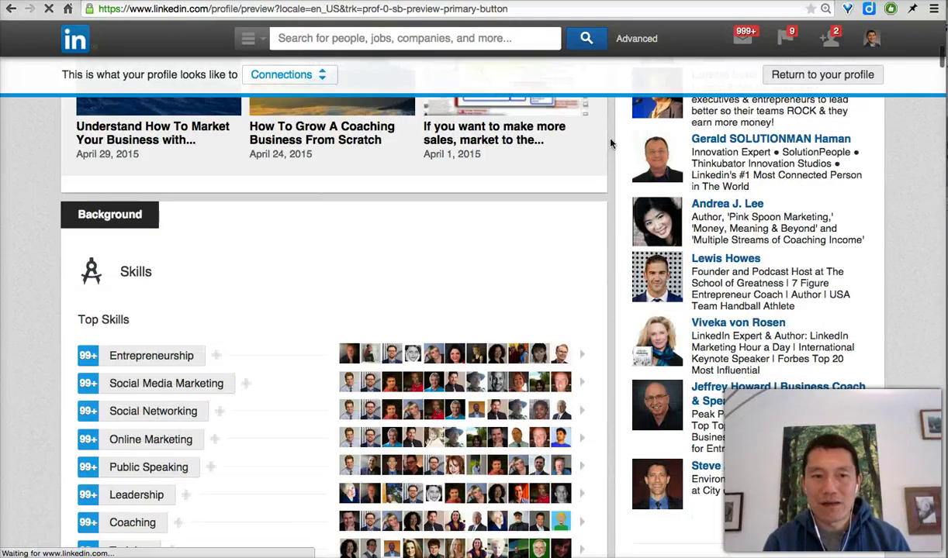
scroll(611, 143, down, 15)
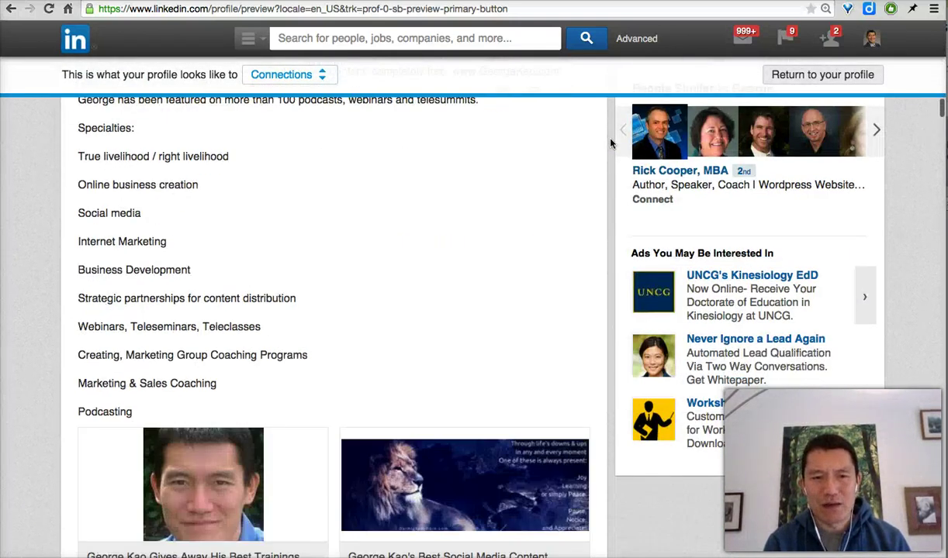
scroll(611, 144, down, 2)
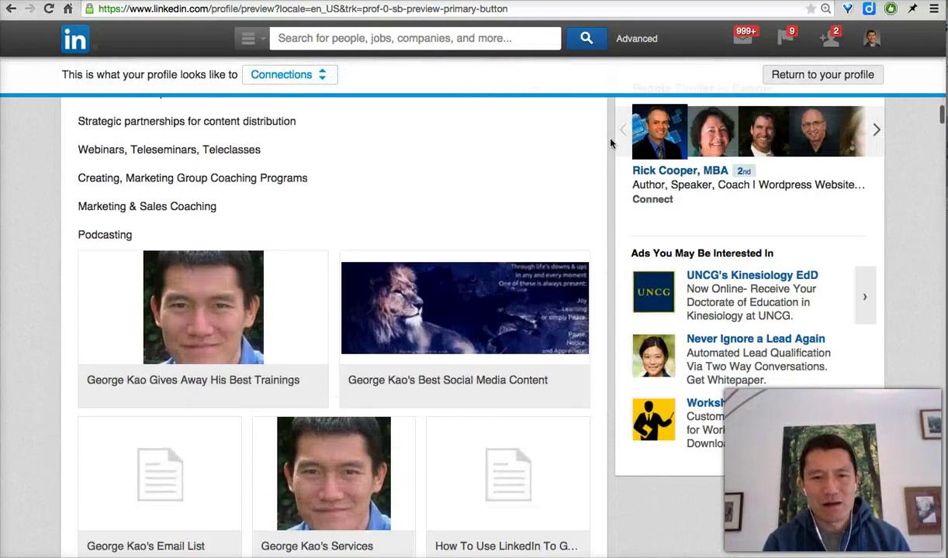
click(471, 314)
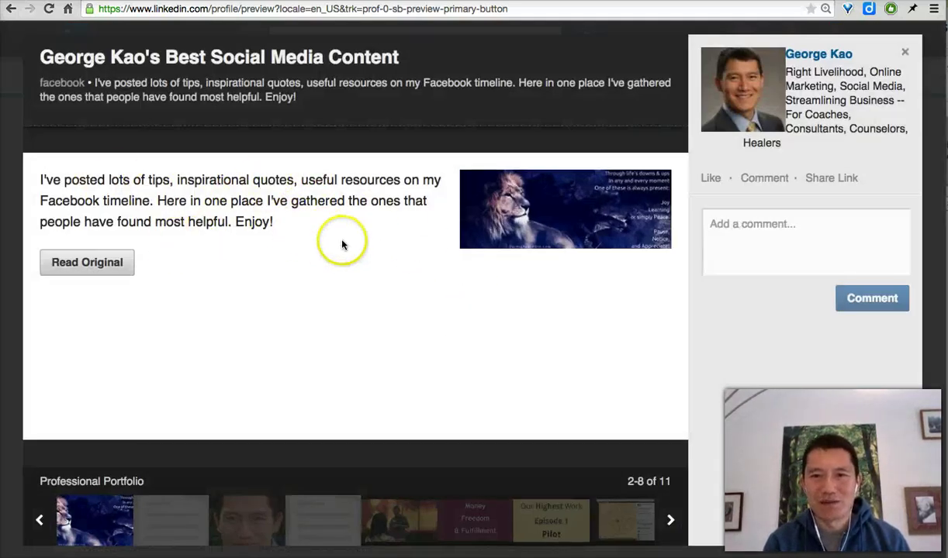
click(905, 56)
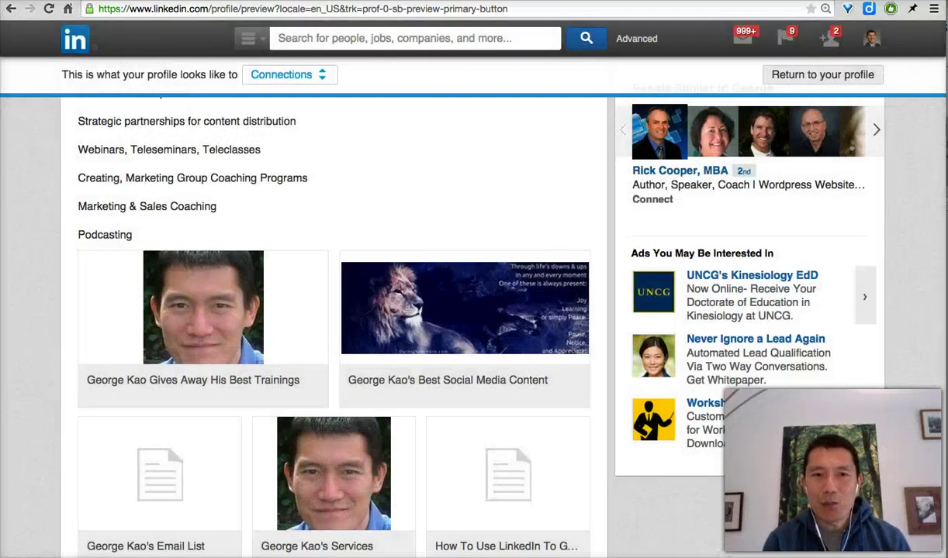
Step: Switch back to the MindMeister map and bring the topic about finding Niche Mates on LinkedIn into view
key(ctrl+Tab)
drag(227, 281, 355, 202)
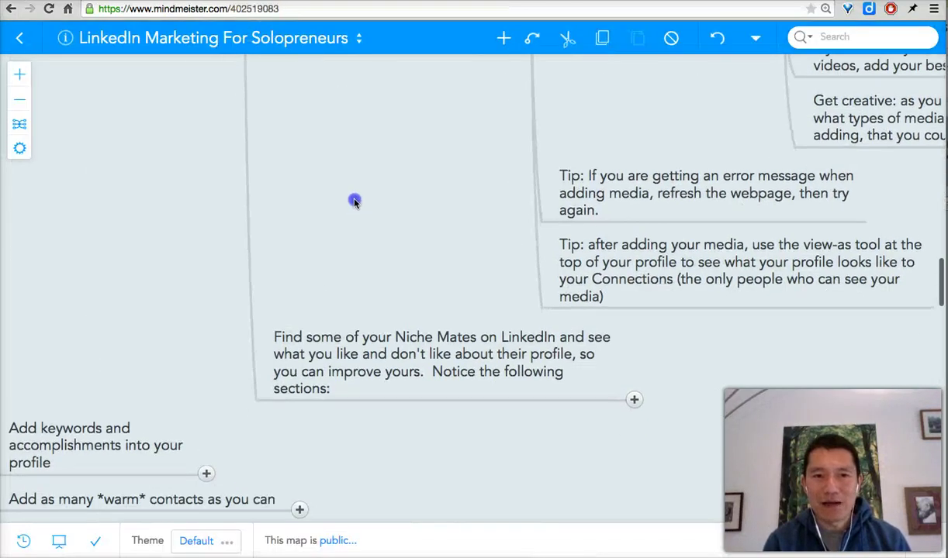